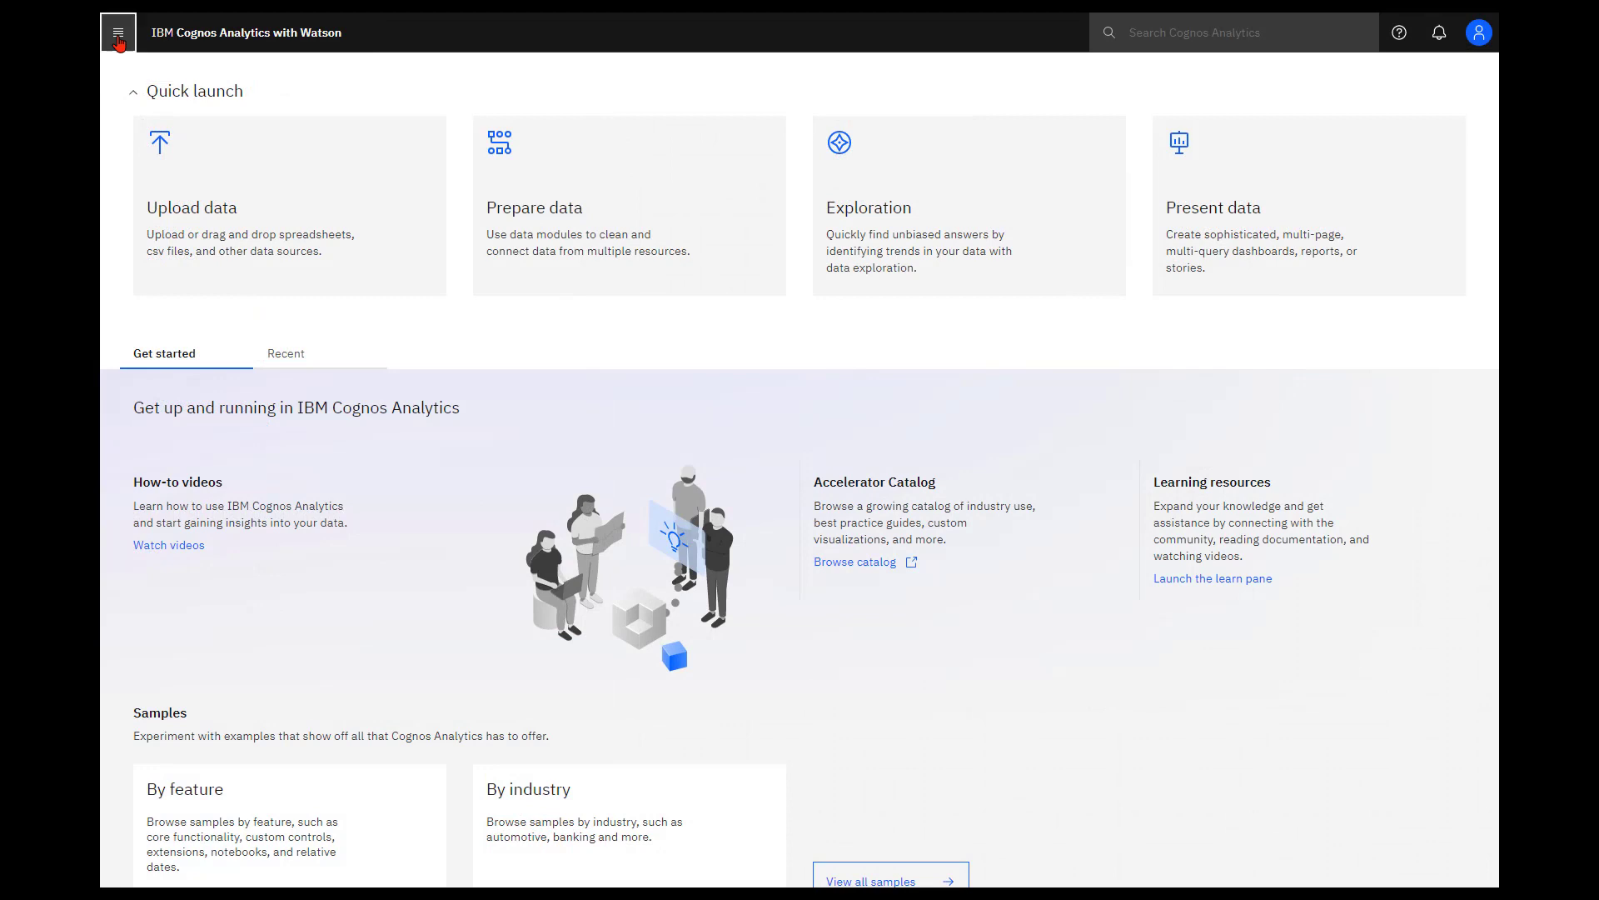
Step: Create a new dashboard from the 2x2 four-panel template
{"action": "left_click", "coordinate": [118, 37]}
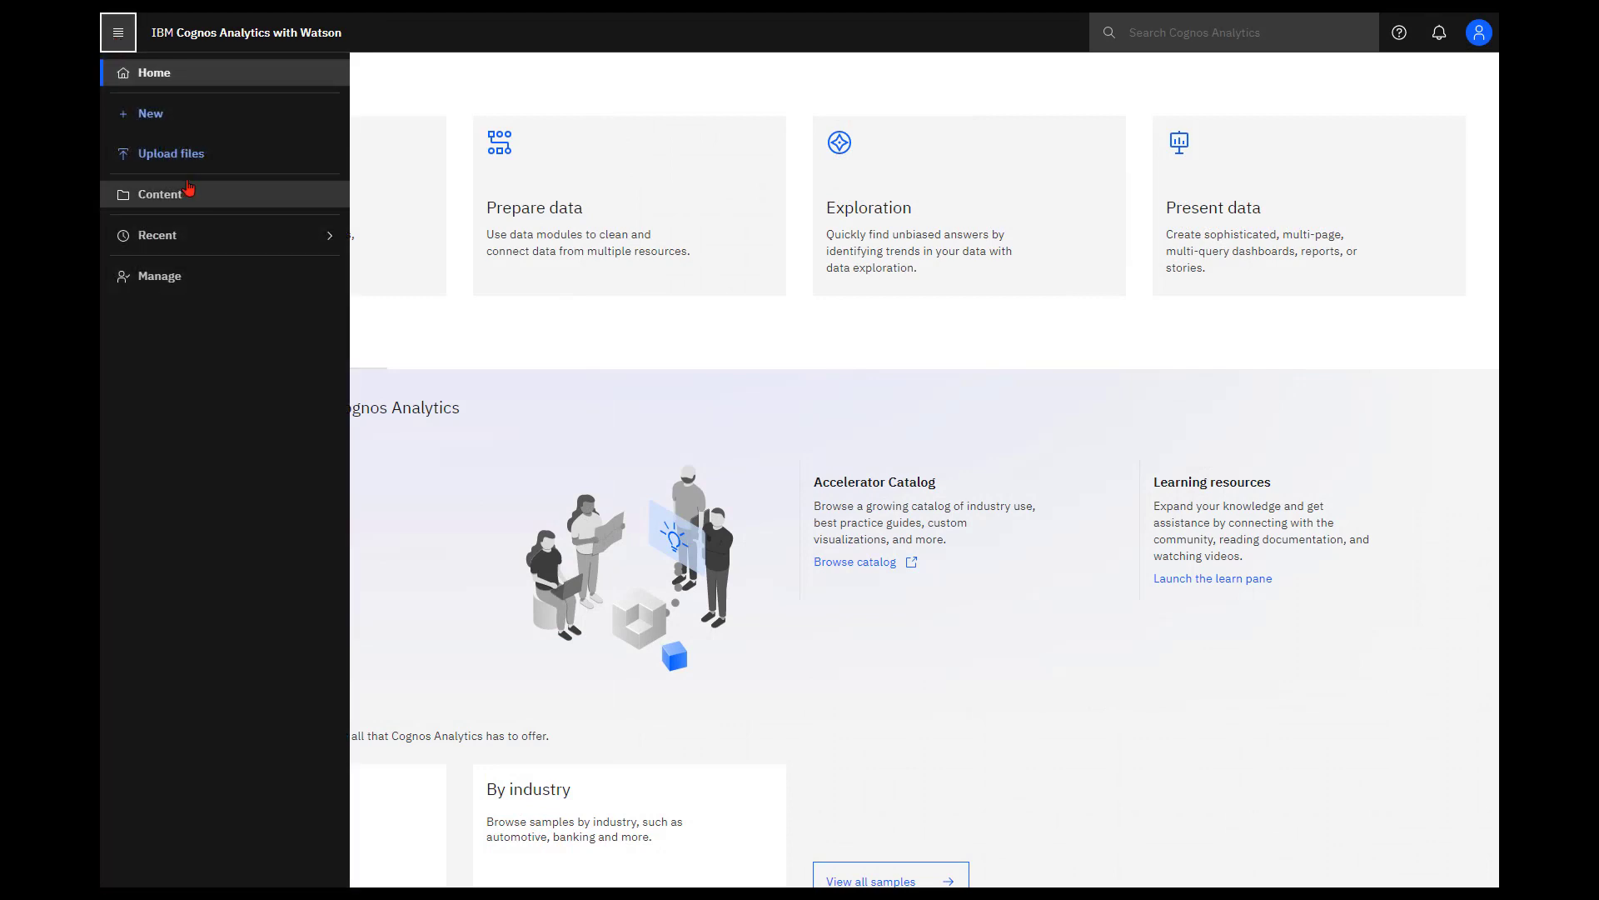
{"action": "left_click", "coordinate": [158, 116]}
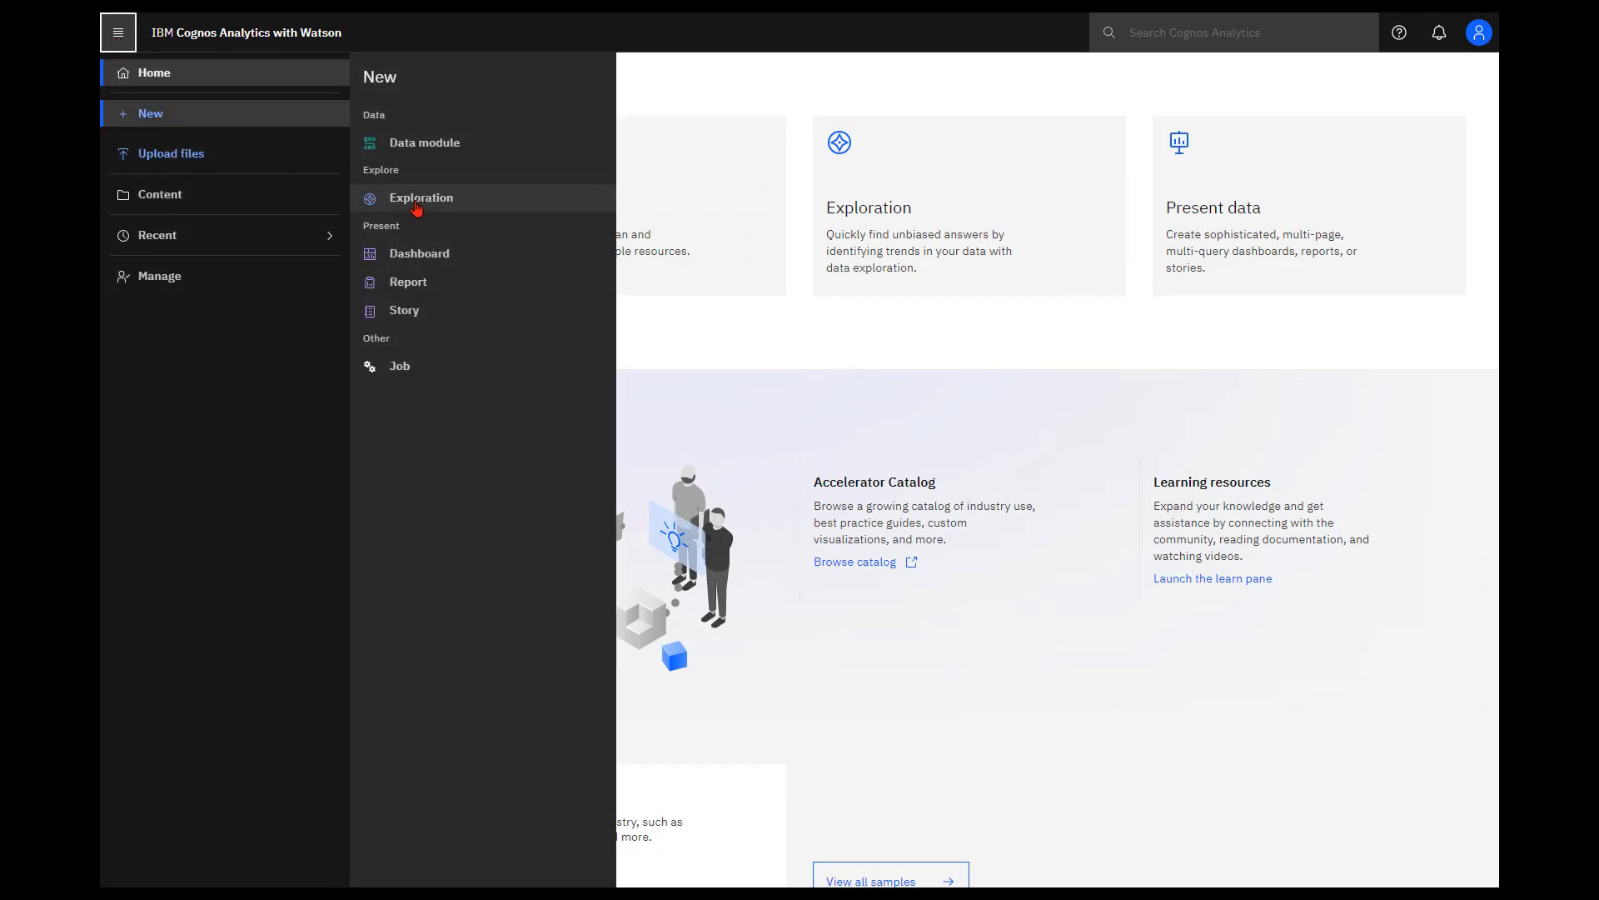
{"action": "left_click", "coordinate": [439, 257]}
{"action": "left_click", "coordinate": [1011, 450]}
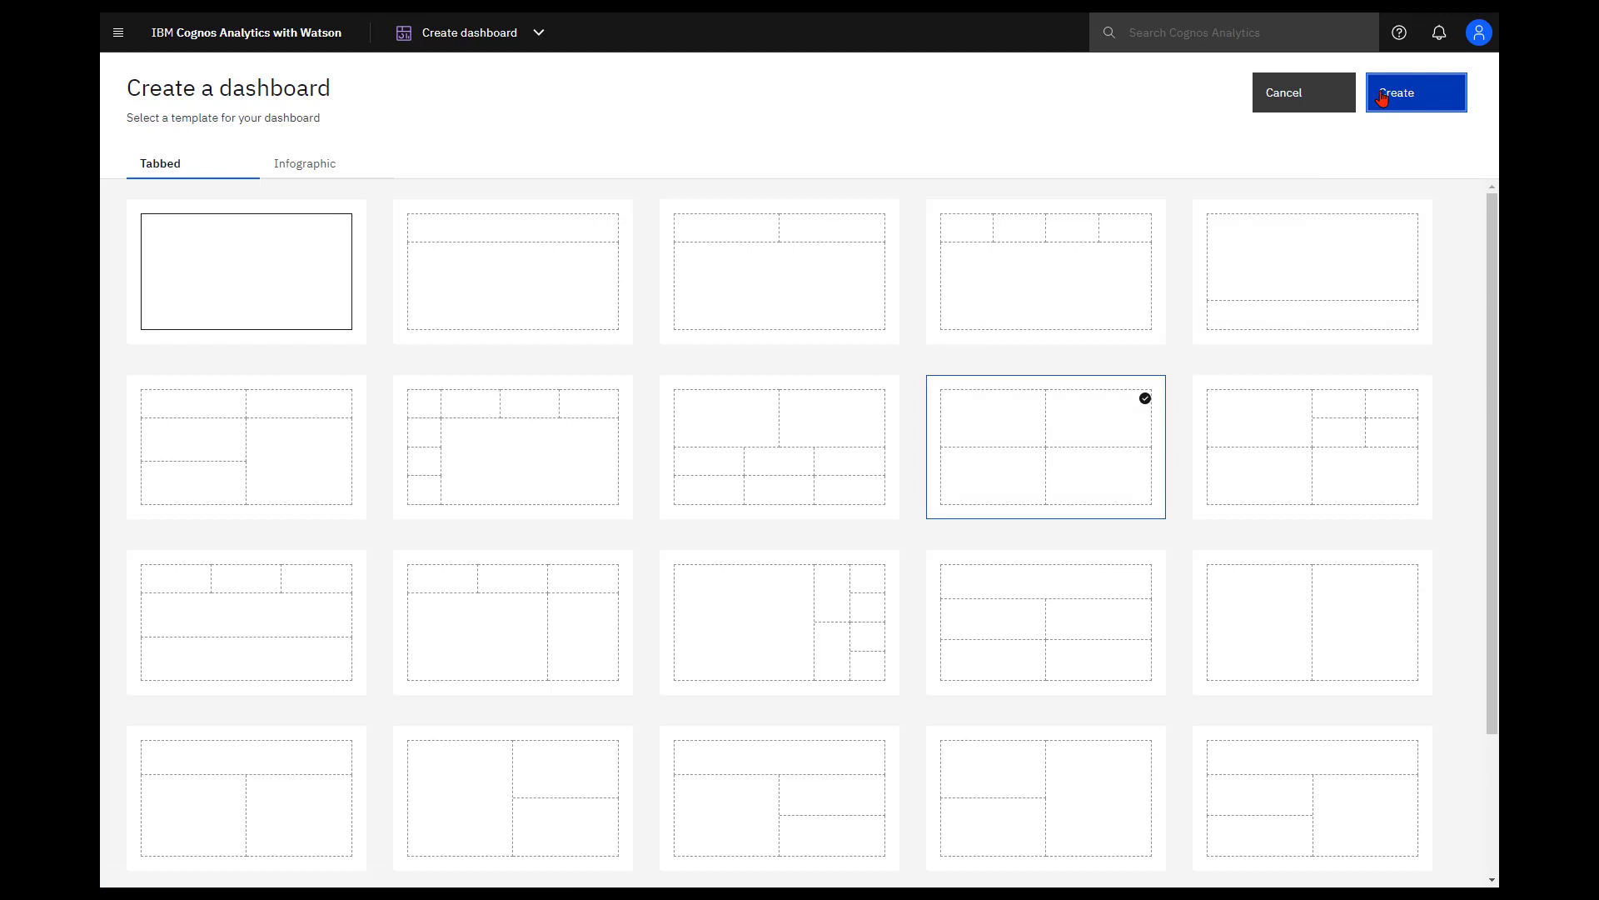
Step: Use Team content > Samples > By industry > Retail > Data > Coffee sales and marketing as the source
{"action": "left_click", "coordinate": [1382, 97]}
{"action": "left_click", "coordinate": [217, 580]}
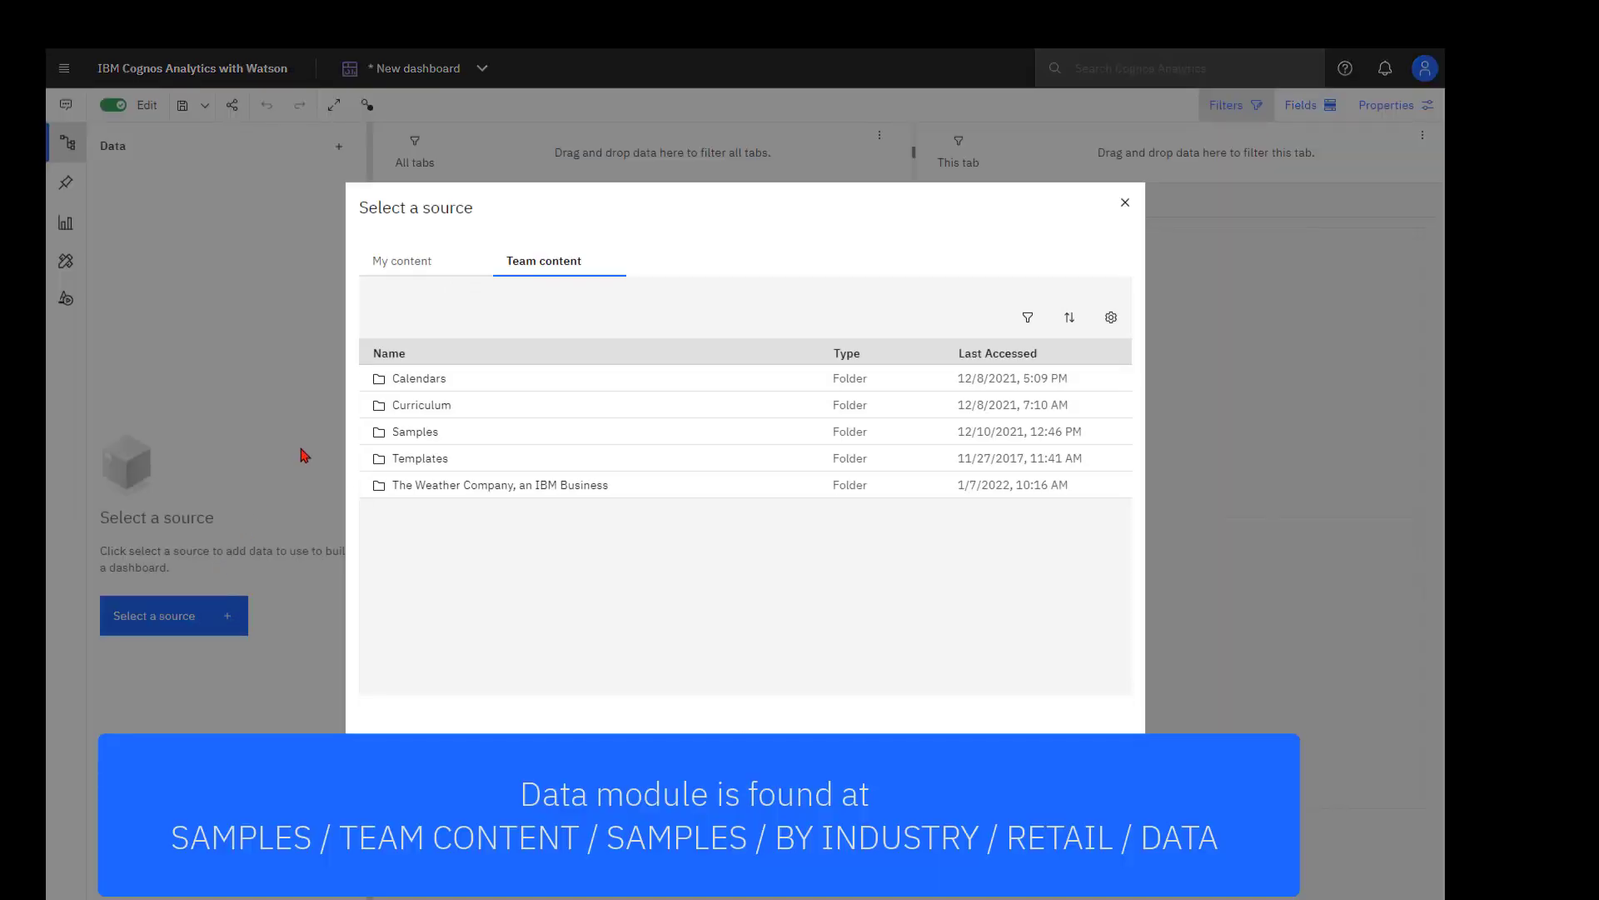
{"action": "left_click", "coordinate": [418, 433]}
{"action": "left_click", "coordinate": [422, 484]}
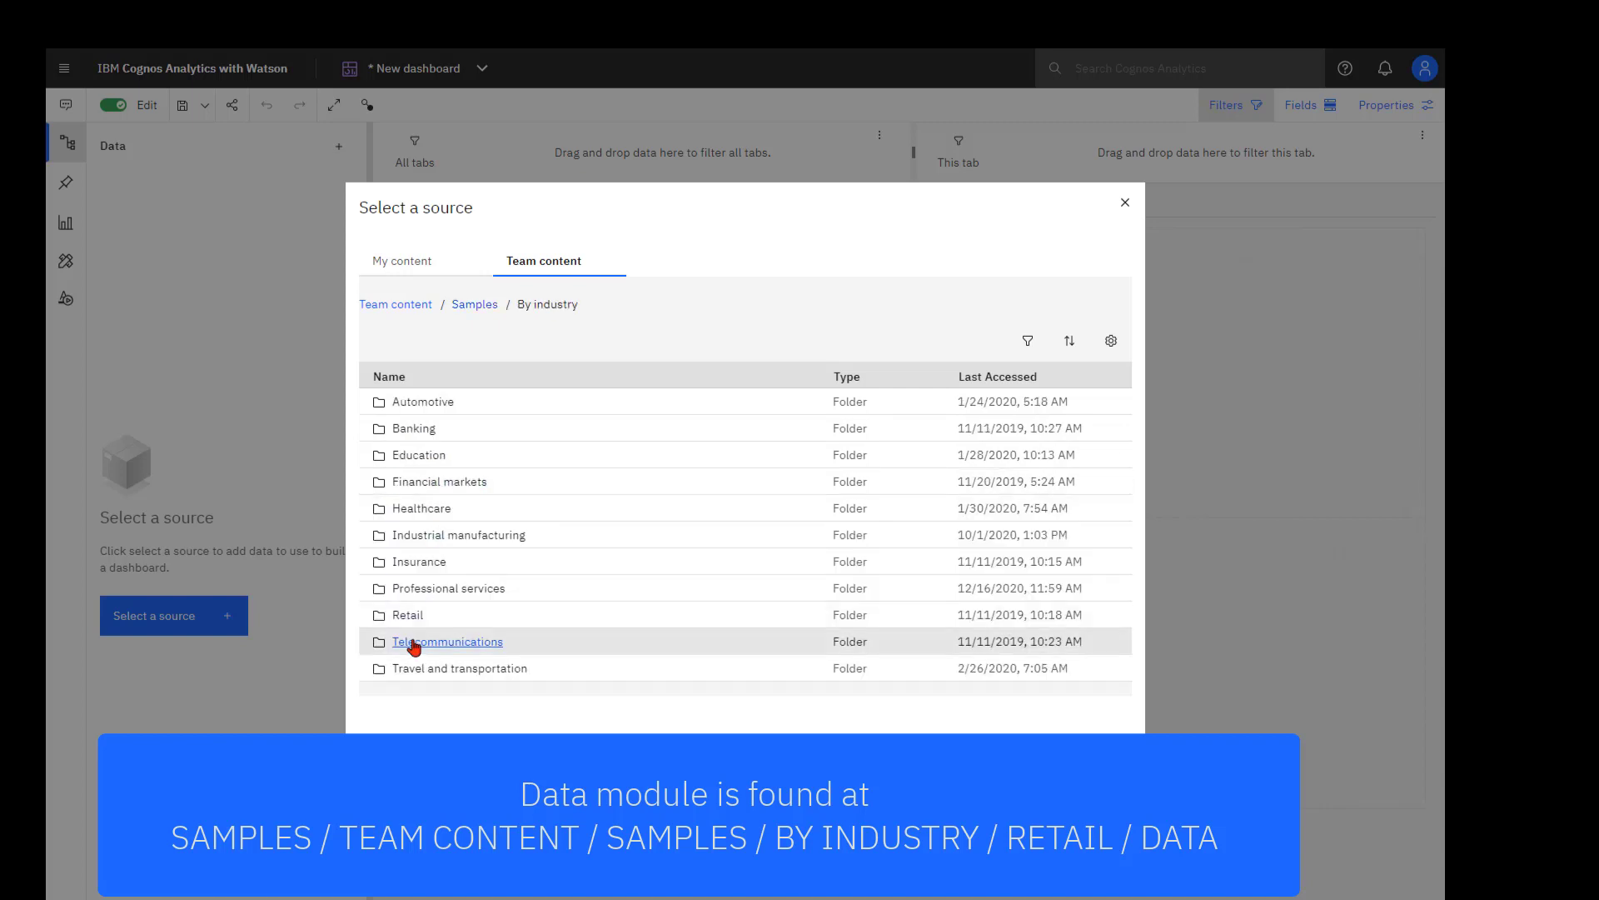
{"action": "left_click", "coordinate": [399, 615]}
{"action": "left_click", "coordinate": [420, 428]}
{"action": "left_click", "coordinate": [450, 431]}
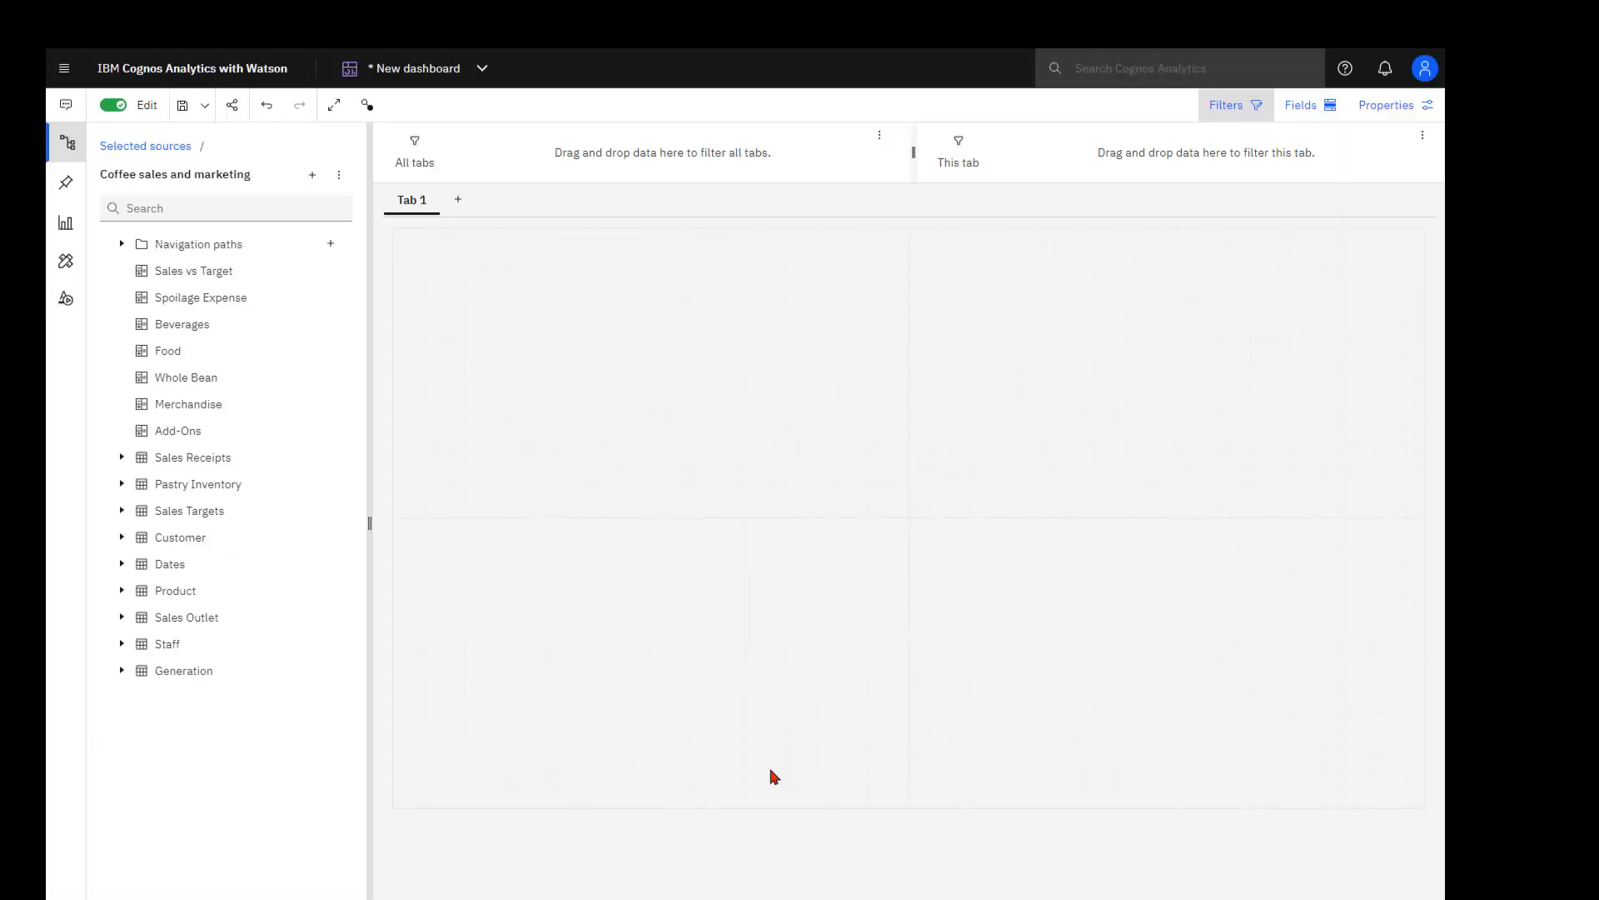
Step: Place a List visualization in the dashboard's top-left and widen it to half the canvas
{"action": "left_click", "coordinate": [65, 222]}
{"action": "left_click_drag", "start_coordinate": [222, 645], "coordinate": [474, 253]}
{"action": "left_click_drag", "start_coordinate": [593, 182], "coordinate": [536, 167]}
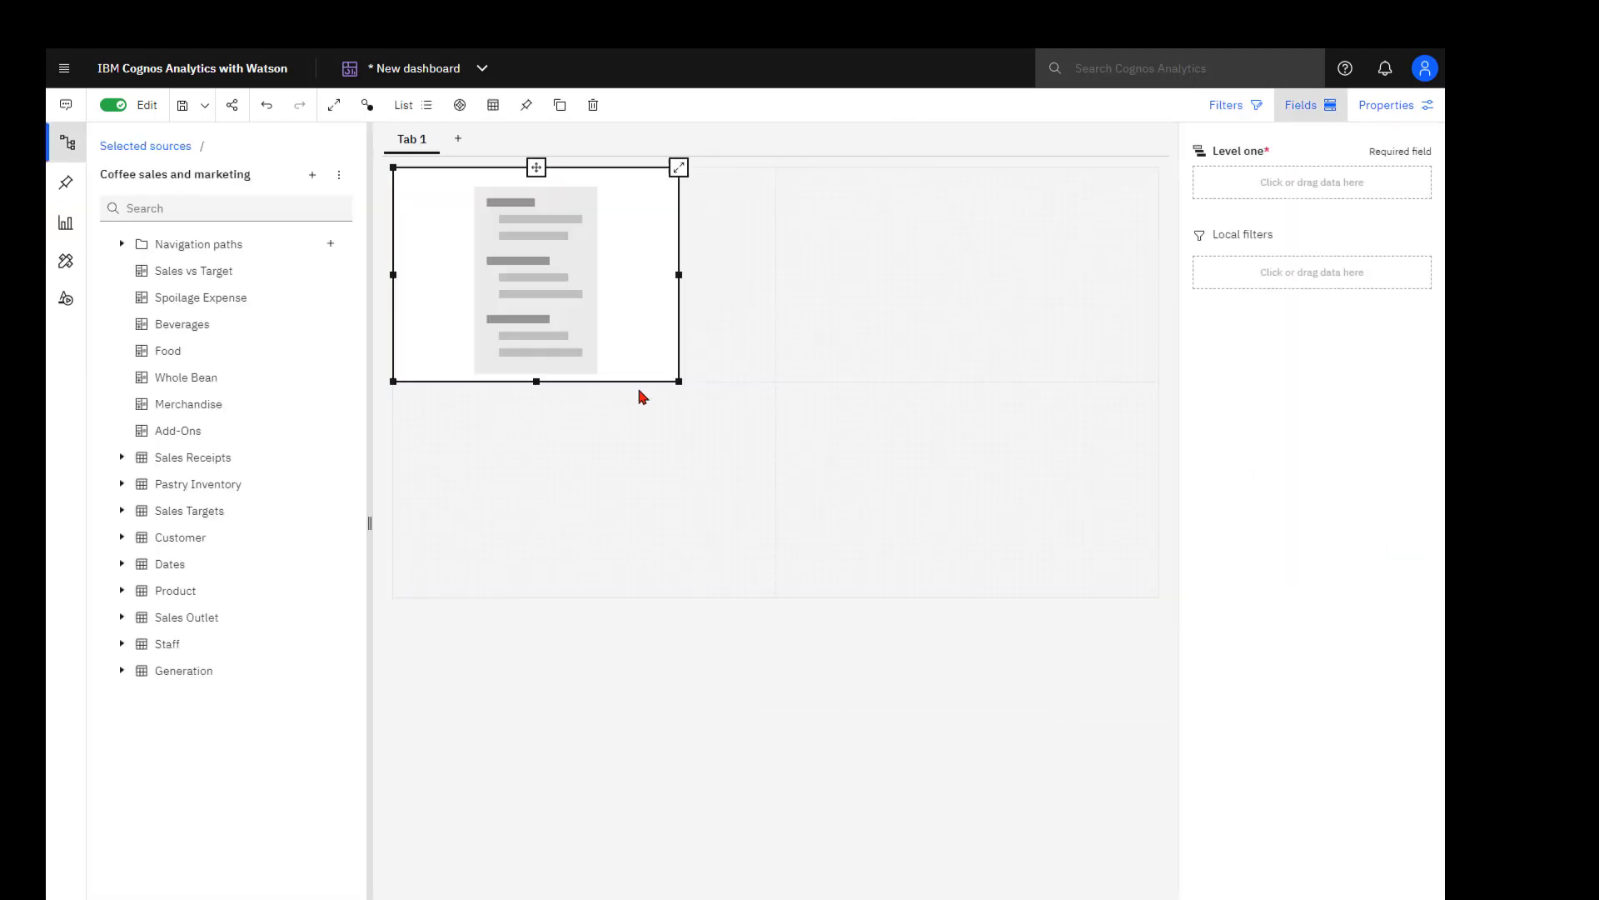
{"action": "left_click_drag", "start_coordinate": [676, 380], "coordinate": [775, 384]}
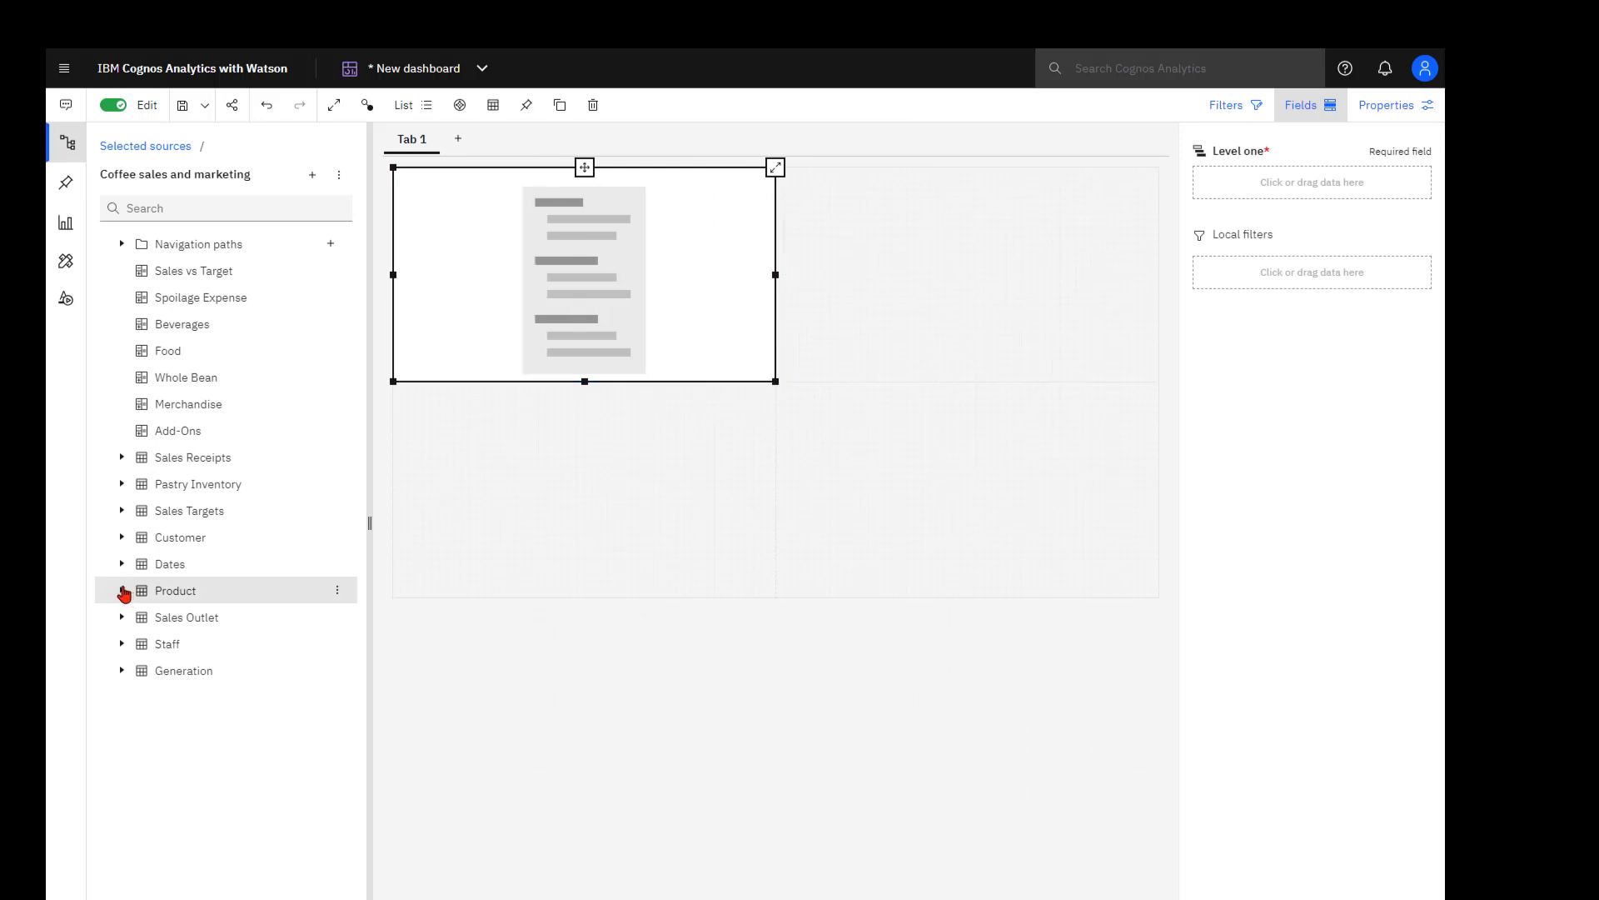
Step: Fill the list with Product Group, Product Category and Product Type, then briefly maximize it
{"action": "left_click", "coordinate": [122, 591]}
{"action": "left_click", "coordinate": [197, 646]}
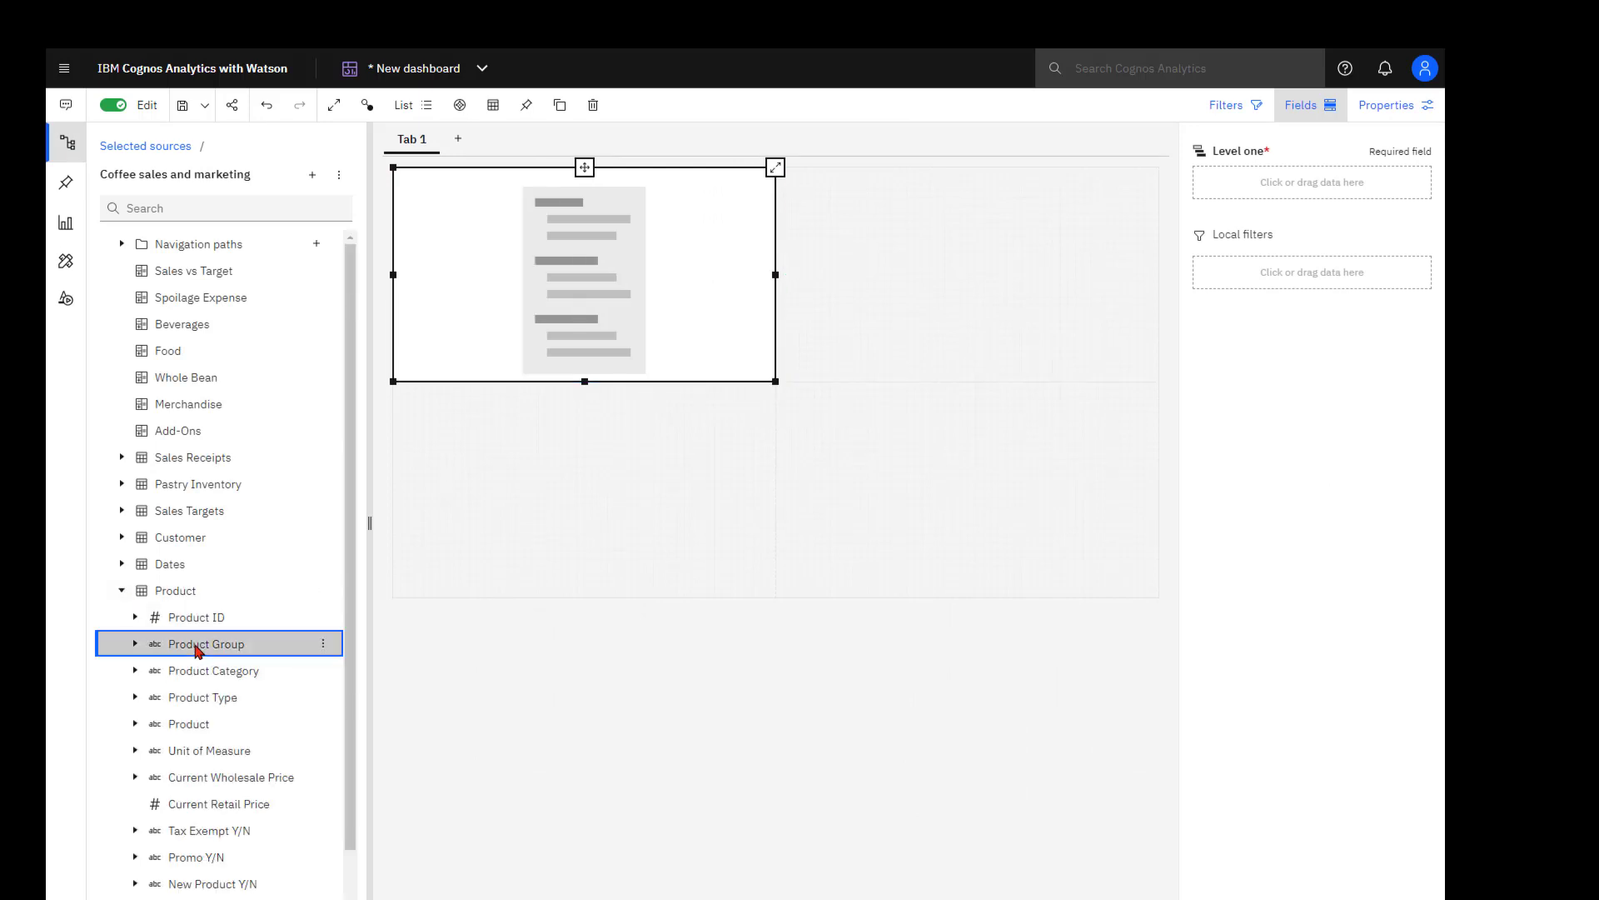
{"action": "left_click", "coordinate": [210, 670], "text": "ctrl"}
{"action": "left_click", "coordinate": [209, 698], "text": "ctrl"}
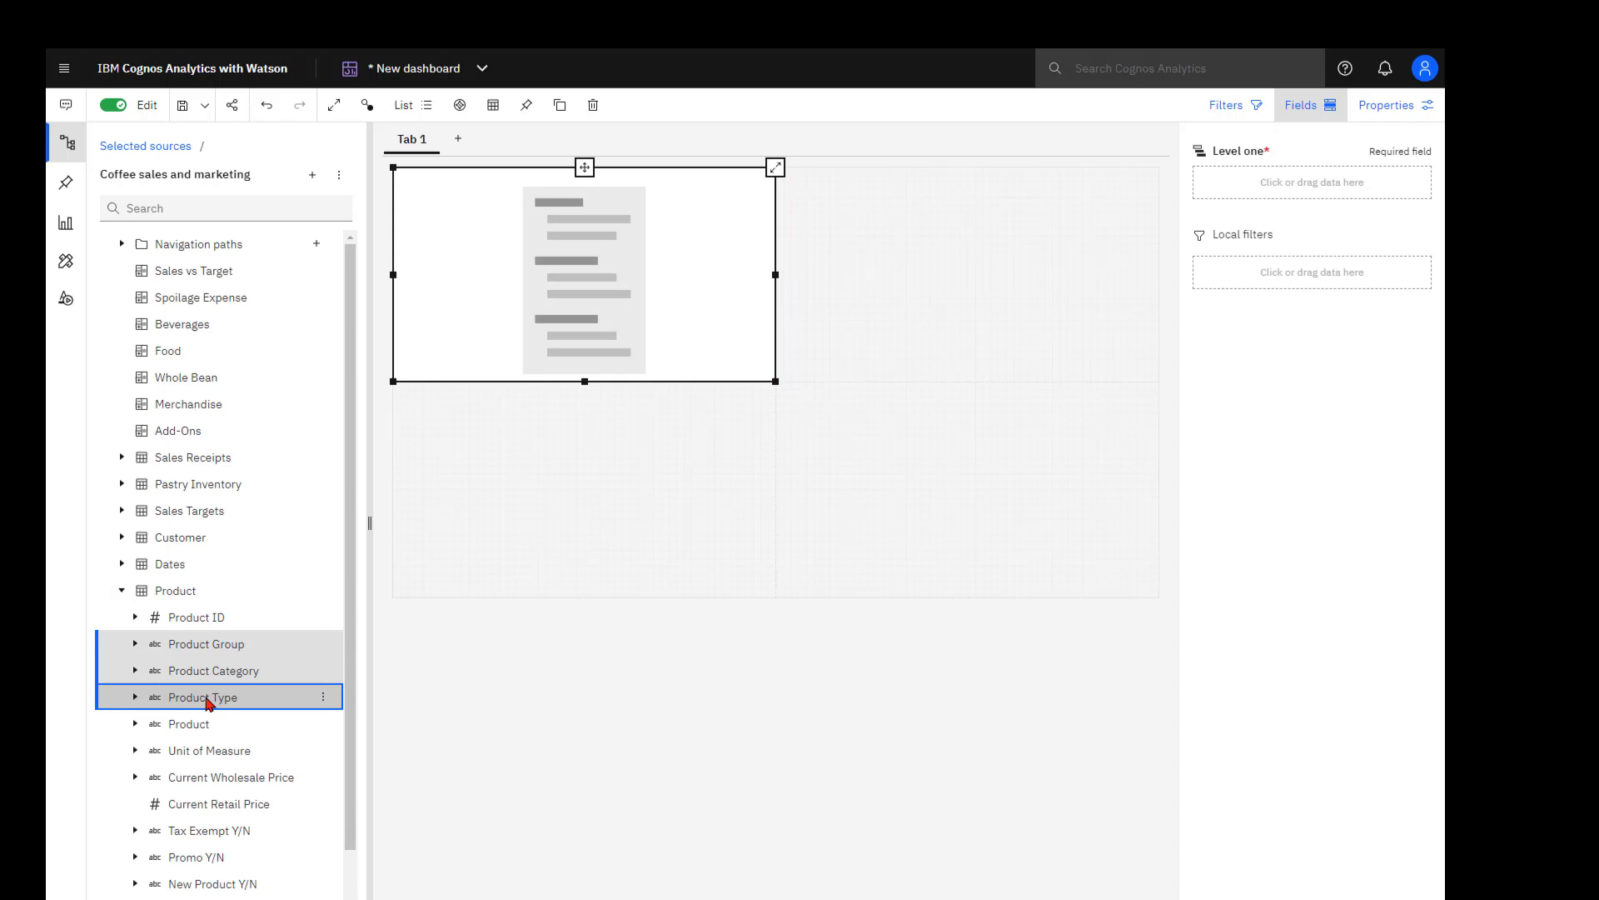
{"action": "left_click_drag", "start_coordinate": [208, 701], "coordinate": [1340, 183]}
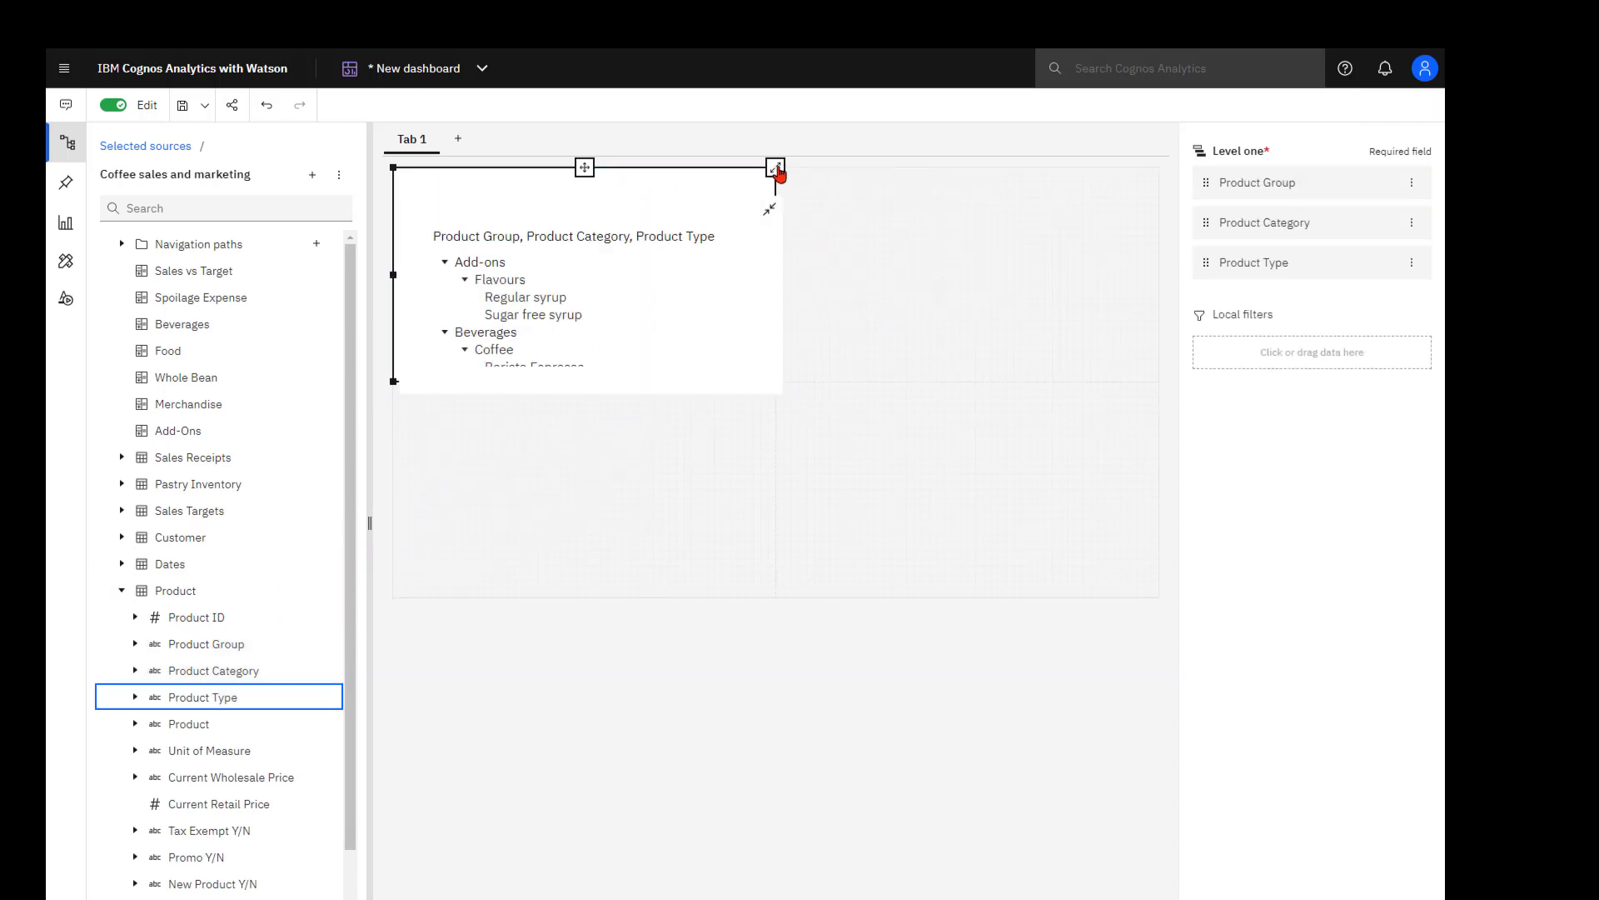
{"action": "left_click", "coordinate": [775, 169]}
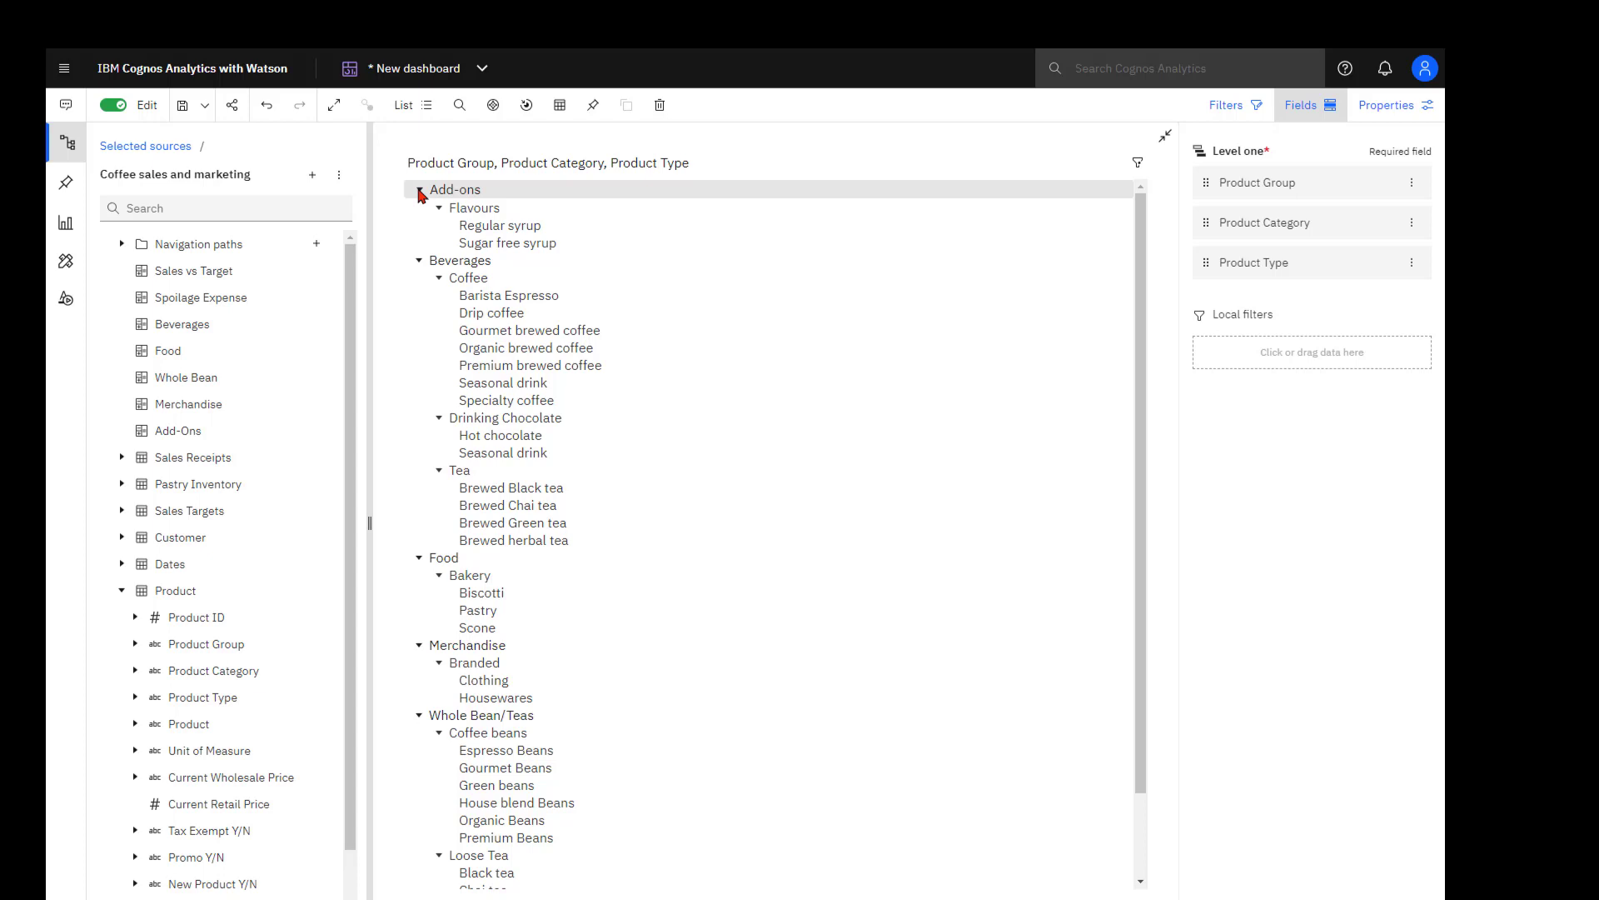
{"action": "left_click", "coordinate": [1165, 136]}
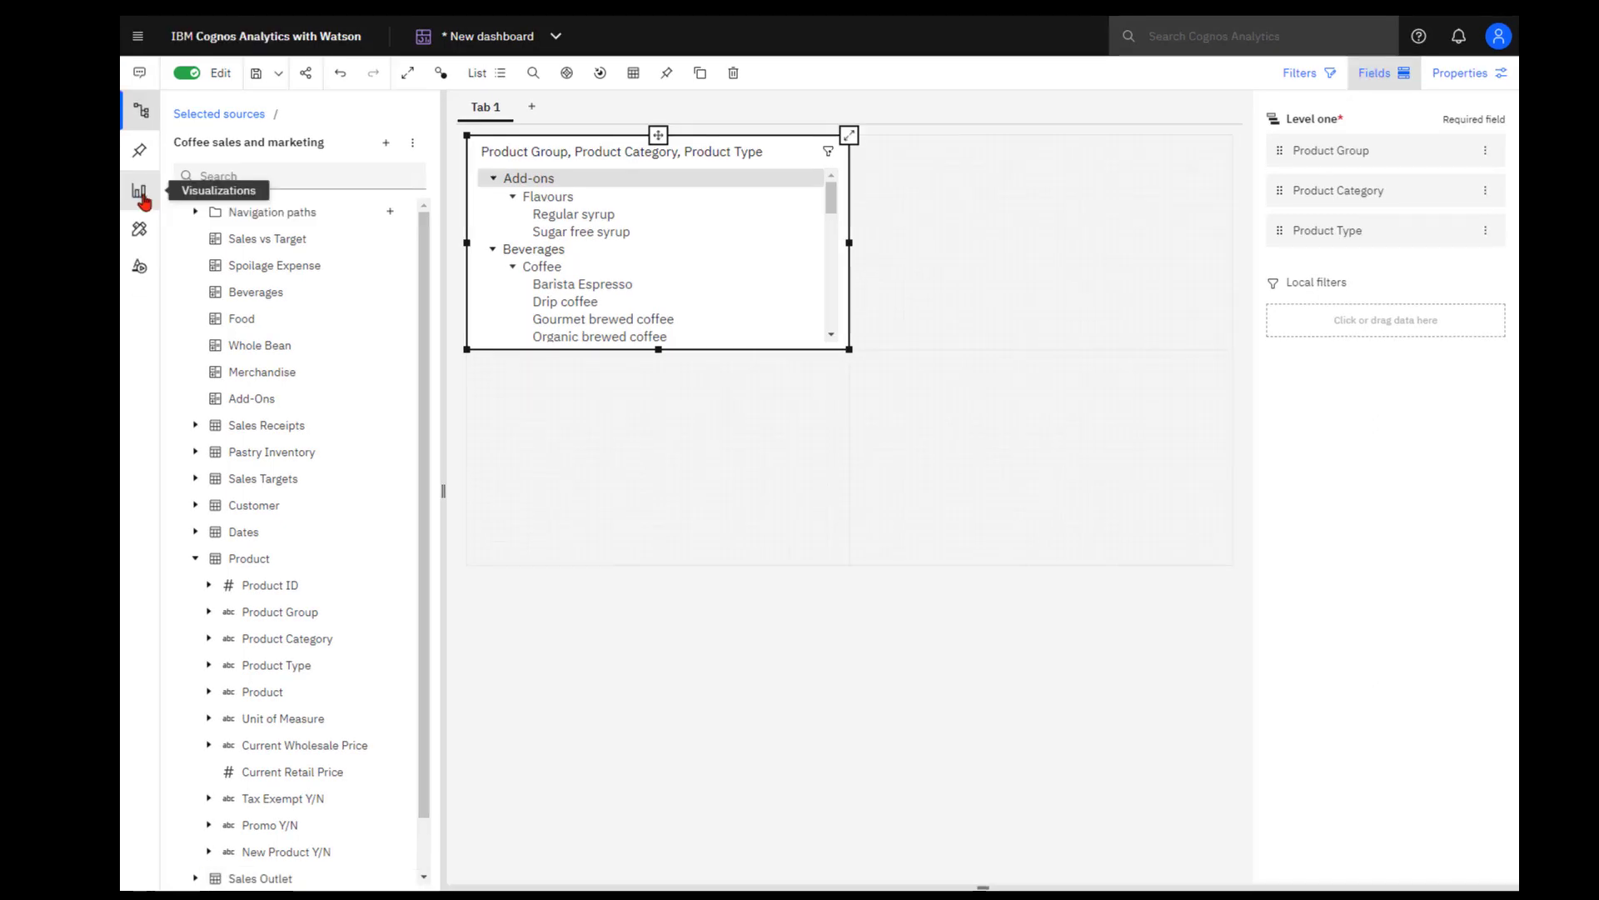
Step: Add a widened hierarchy bubble chart at top-right using Product Group and Product Category
{"action": "left_click", "coordinate": [142, 198]}
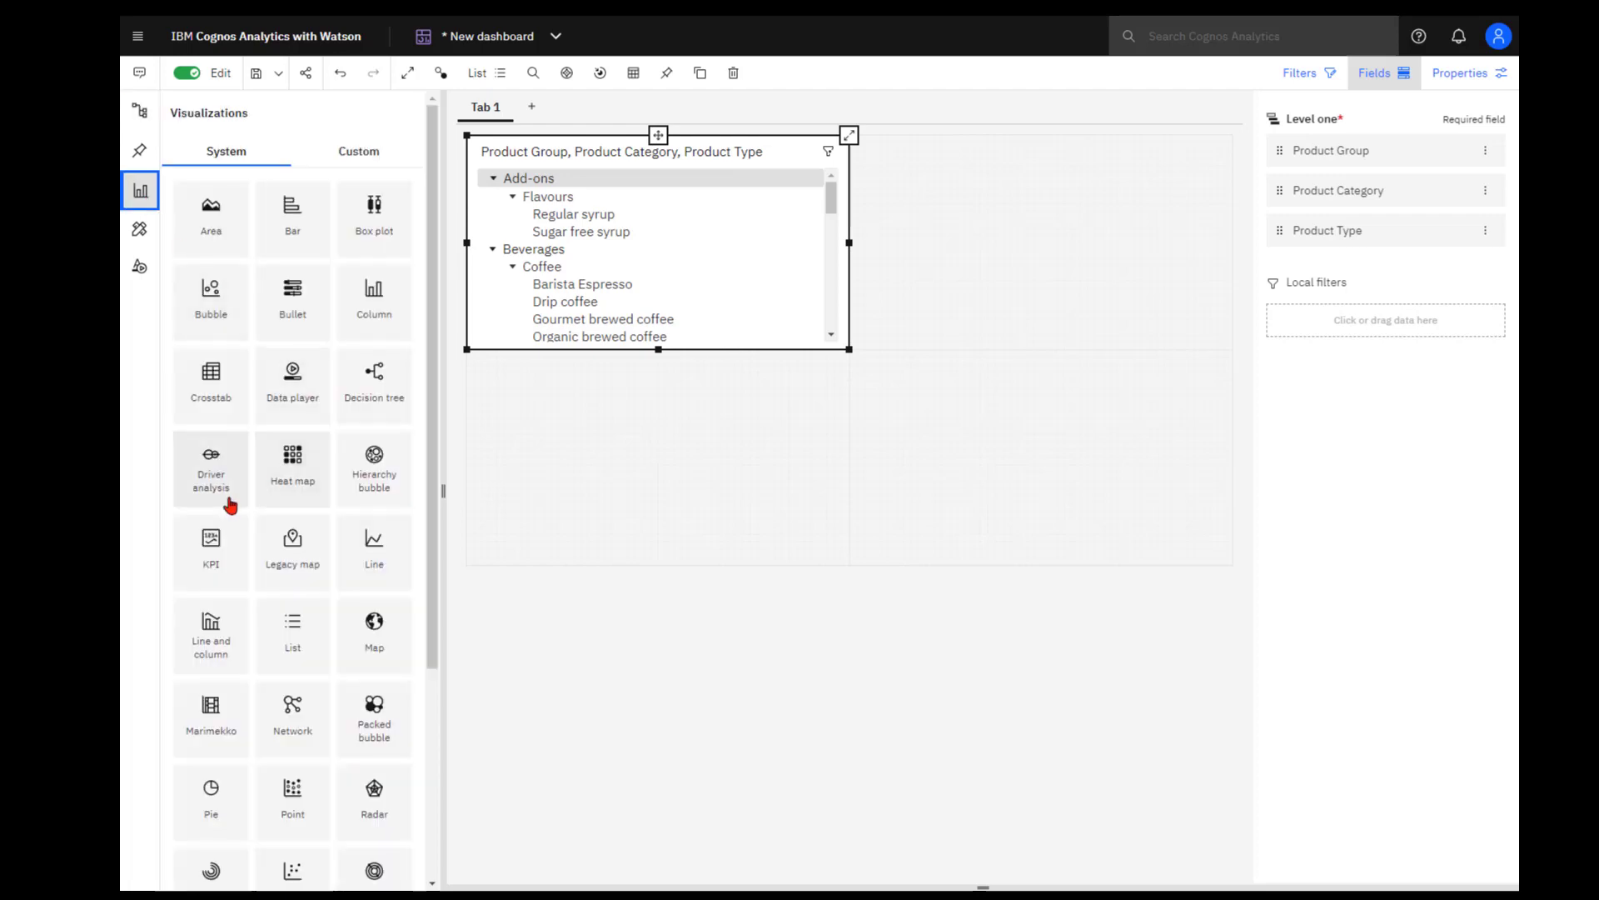
{"action": "left_click_drag", "start_coordinate": [377, 466], "coordinate": [907, 171]}
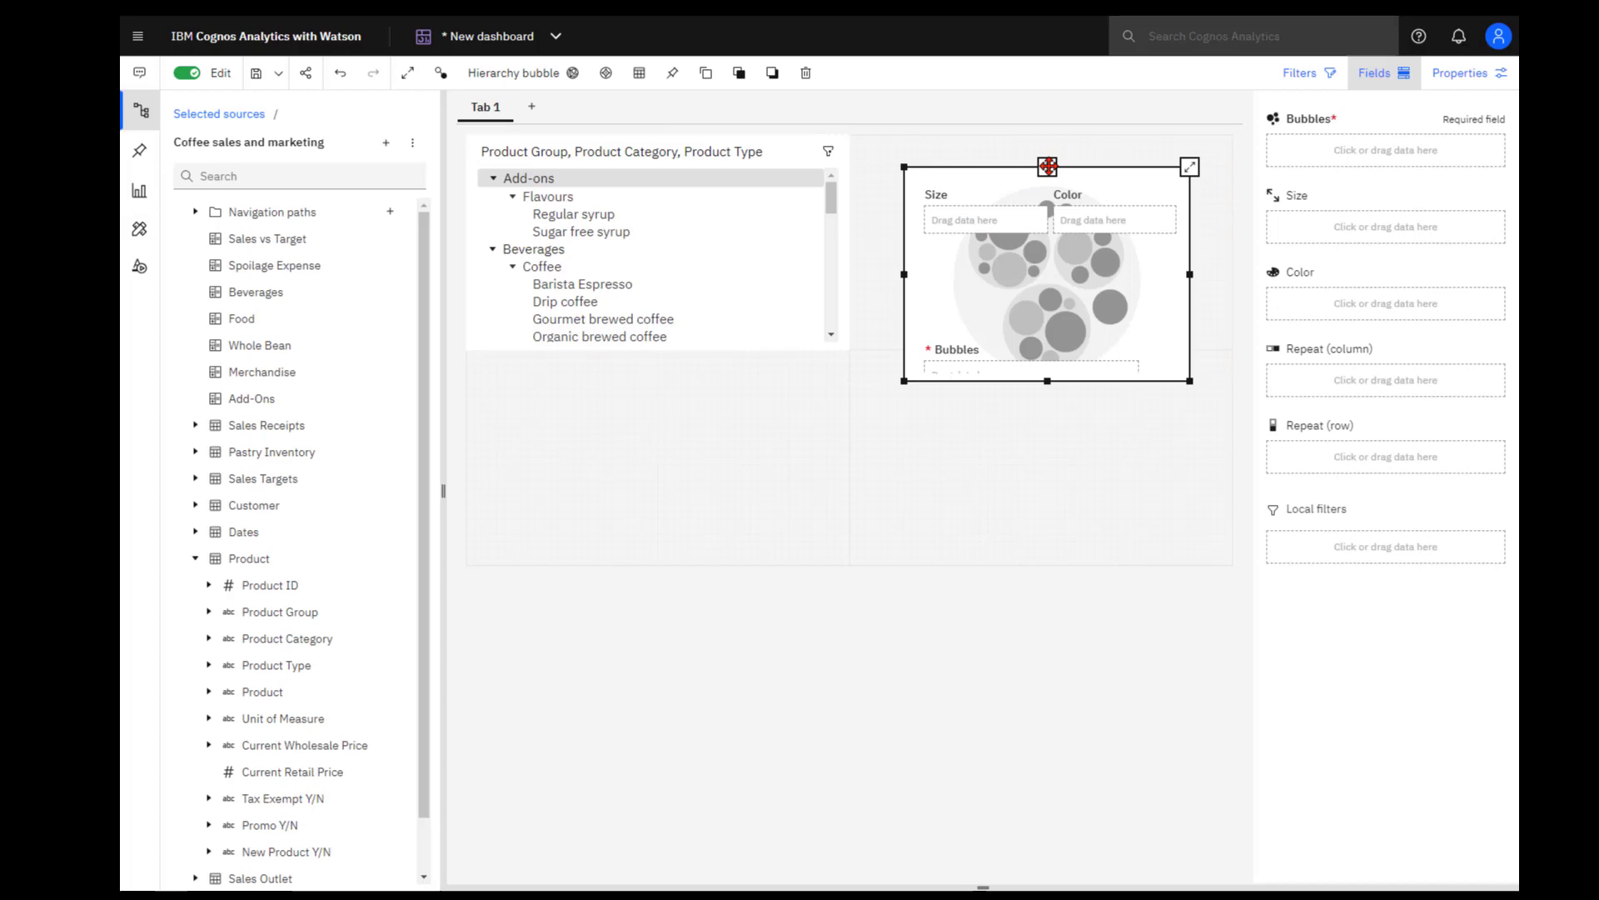
{"action": "left_click_drag", "start_coordinate": [1016, 148], "coordinate": [997, 137]}
{"action": "left_click_drag", "start_coordinate": [1137, 242], "coordinate": [1232, 243]}
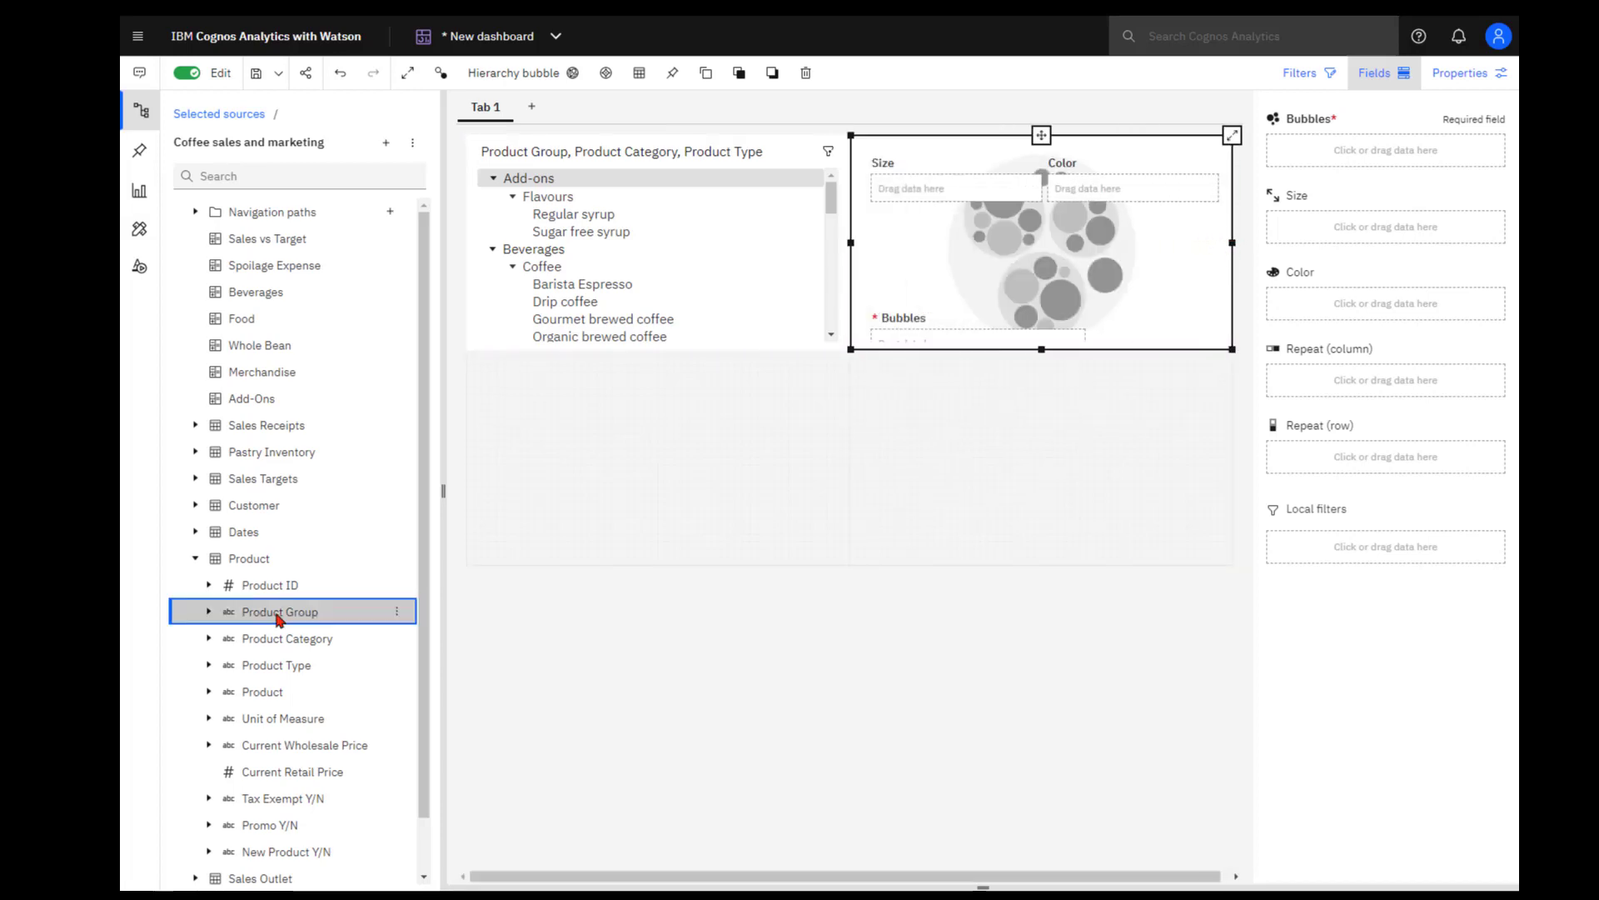
{"action": "left_click", "coordinate": [293, 640], "text": "ctrl"}
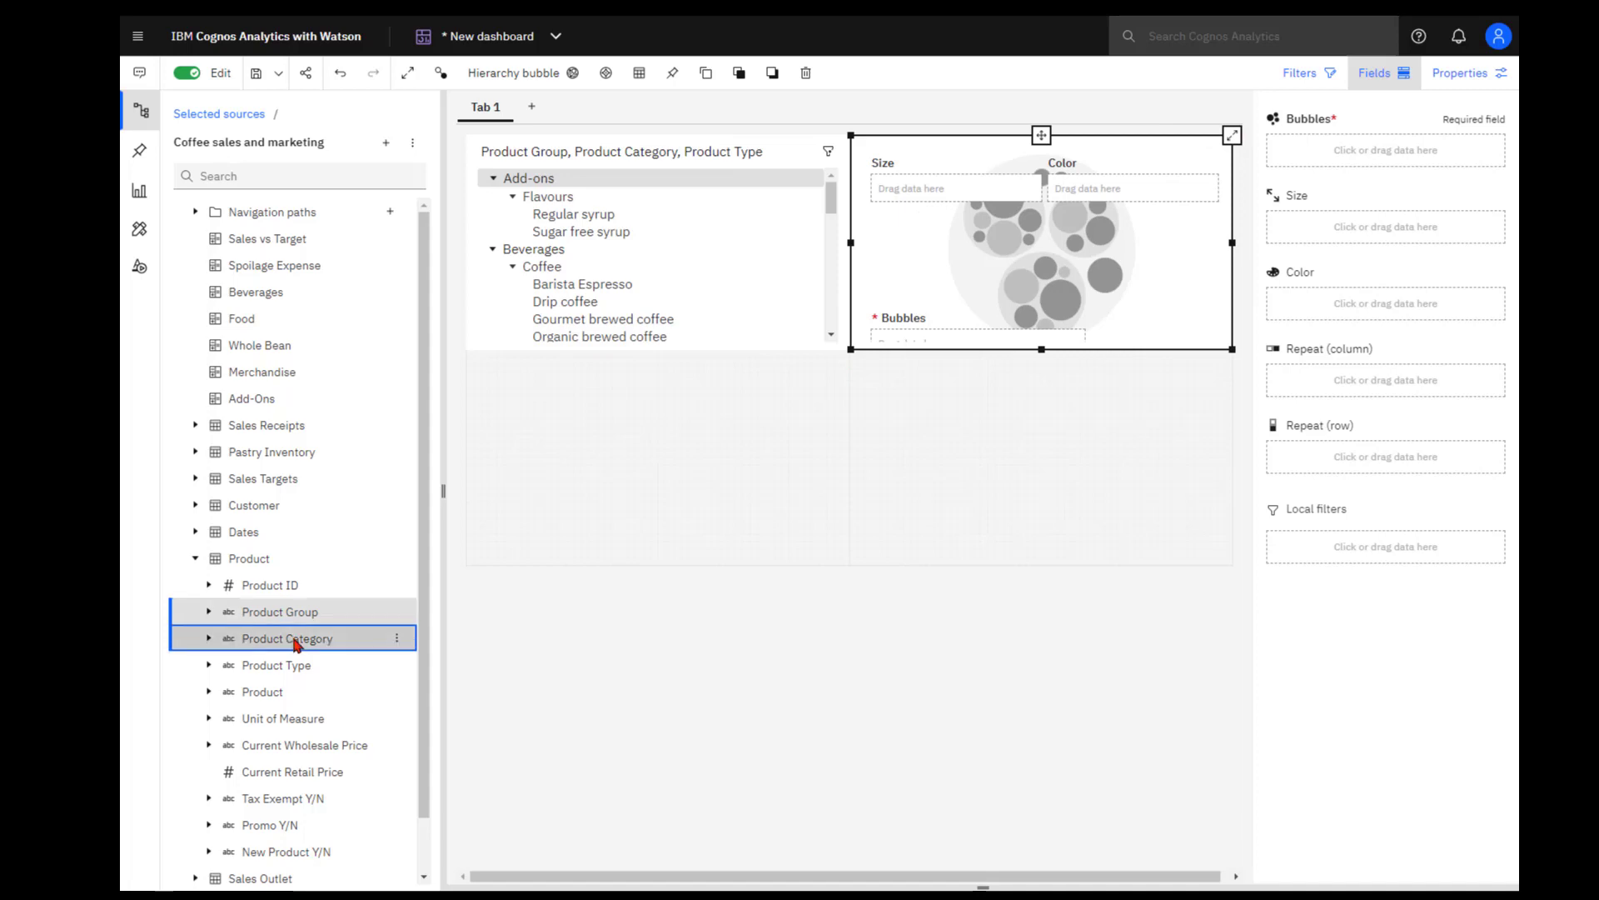
{"action": "left_click_drag", "start_coordinate": [293, 643], "coordinate": [1305, 143]}
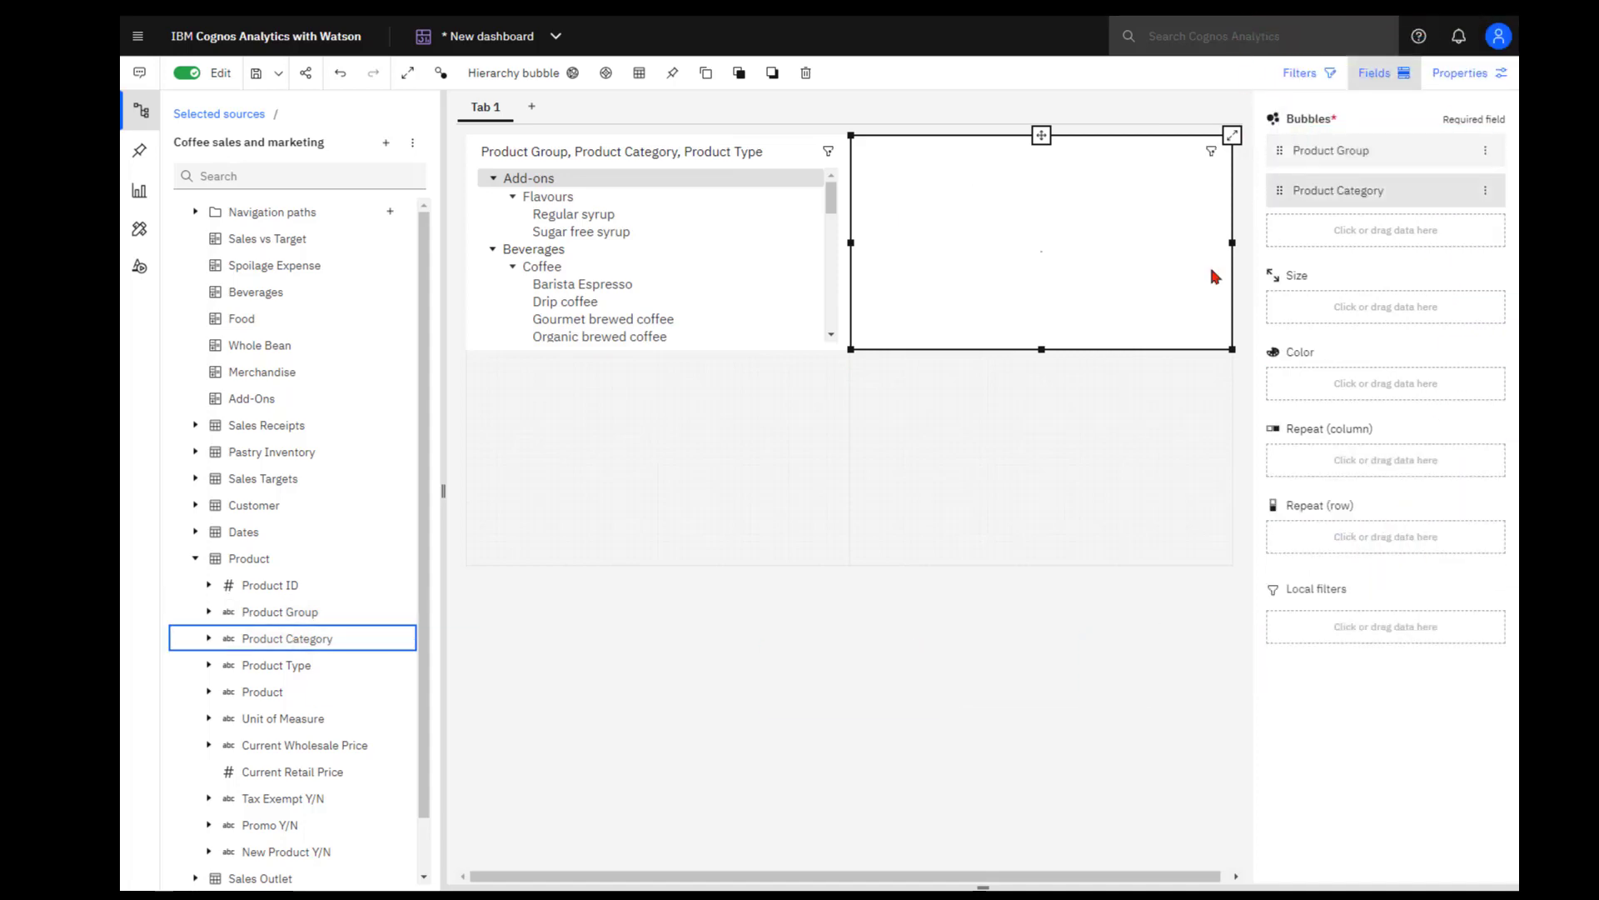
Step: Size the bubbles by Sales from Sales Receipts and colour them by Product Category
{"action": "left_click", "coordinate": [194, 425]}
{"action": "scroll", "coordinate": [216, 583], "scroll_direction": "down", "scroll_amount": 2}
{"action": "left_click_drag", "start_coordinate": [250, 713], "coordinate": [1300, 307]}
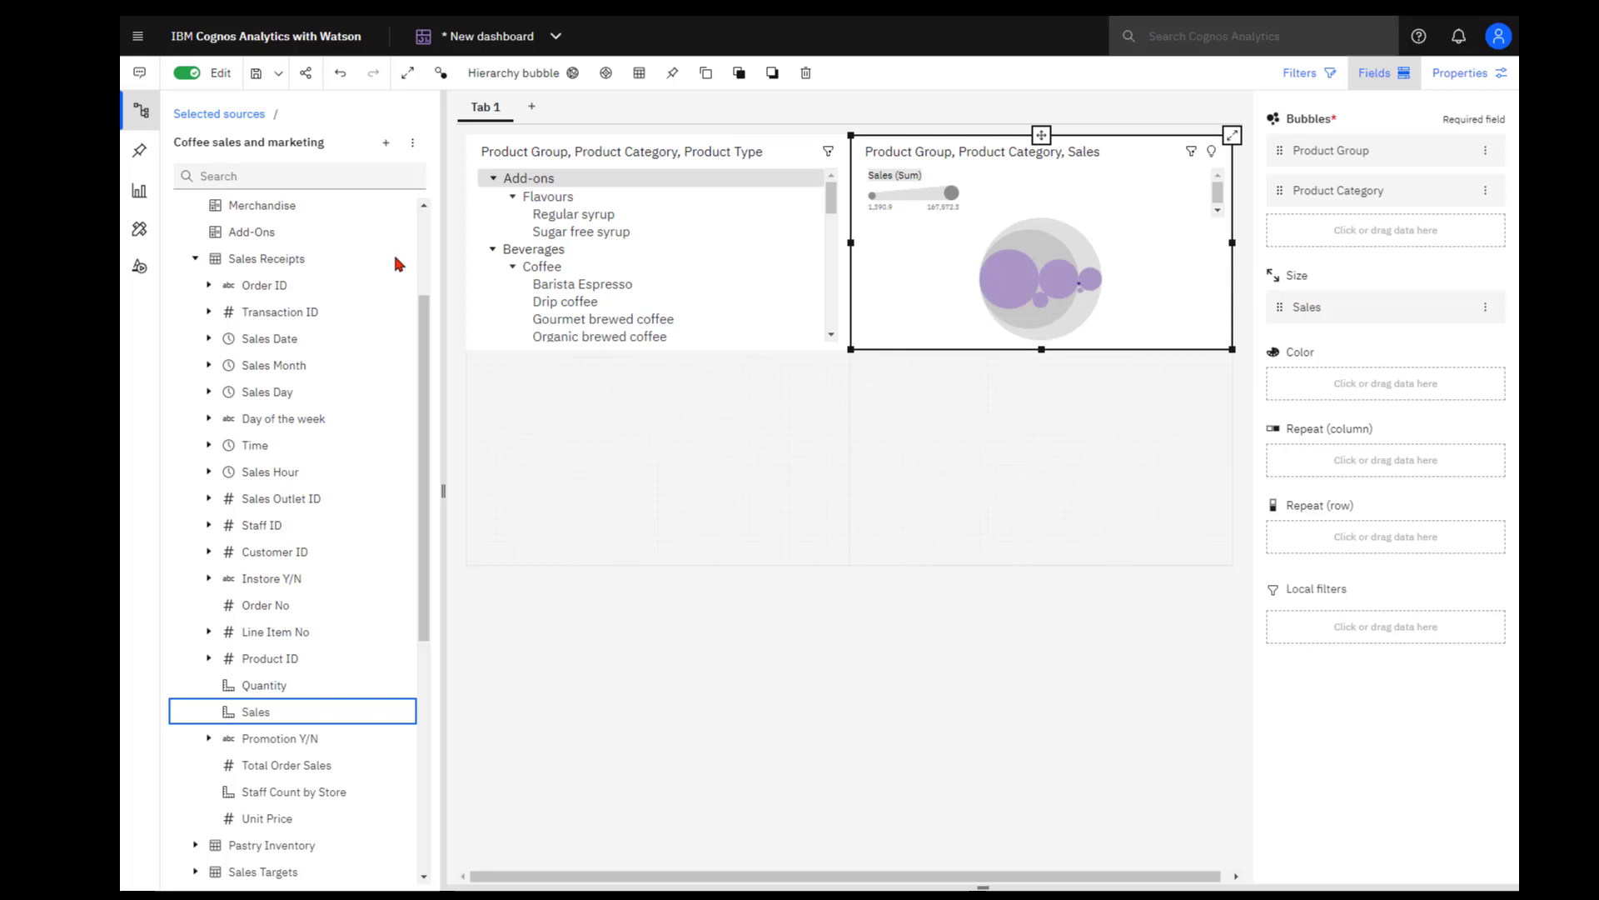
{"action": "scroll", "coordinate": [167, 428], "scroll_direction": "down", "scroll_amount": 5}
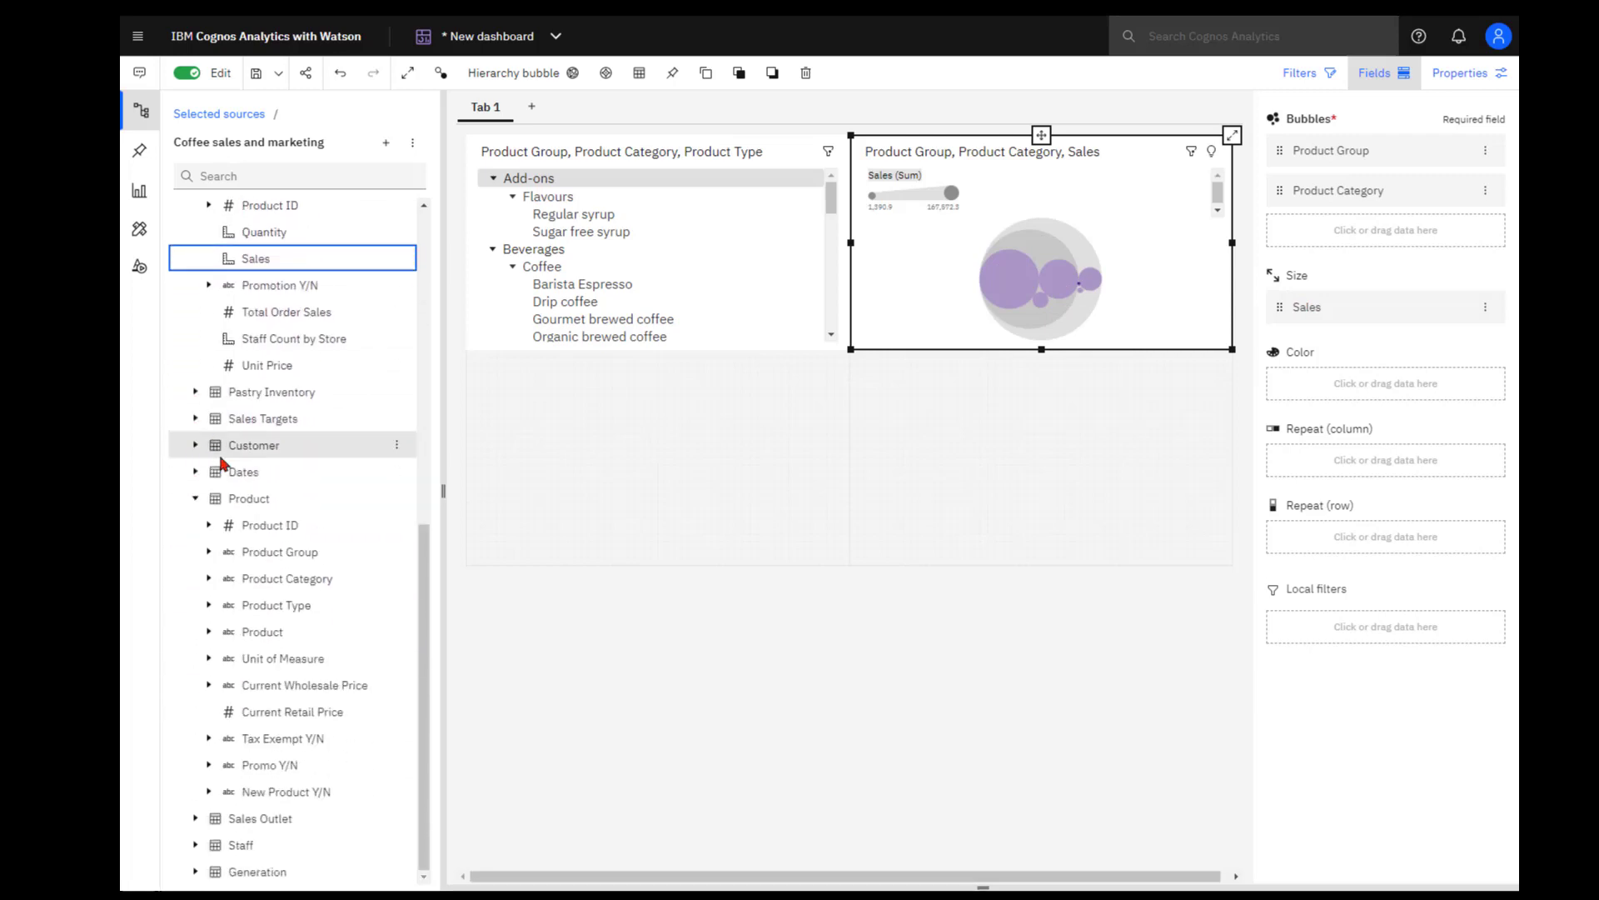
{"action": "left_click_drag", "start_coordinate": [179, 578], "coordinate": [1285, 381]}
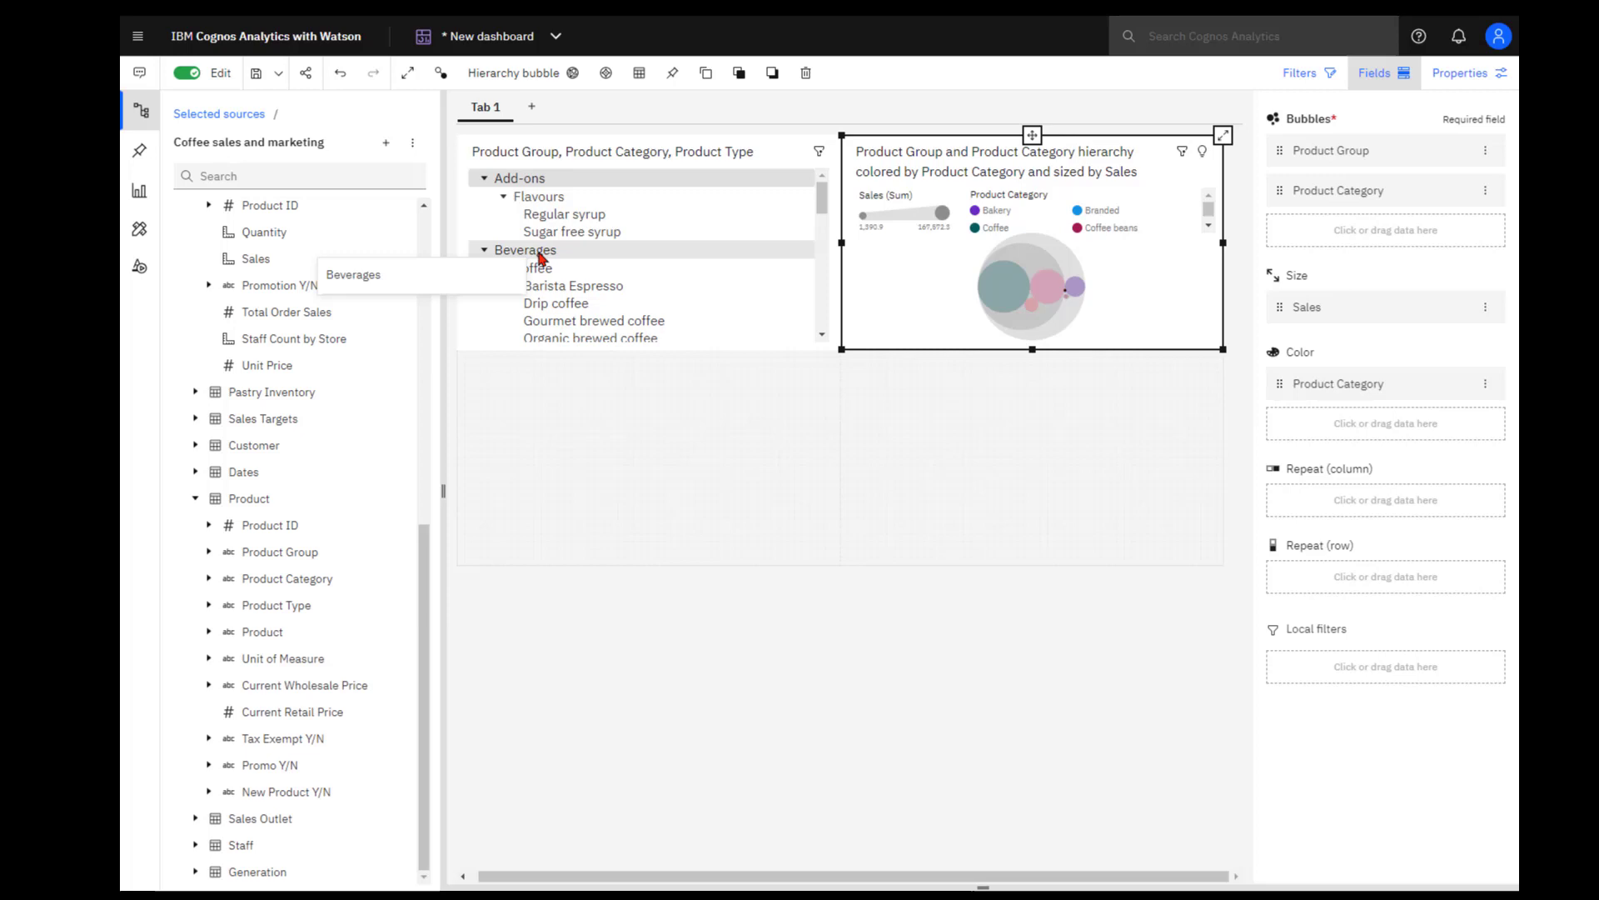
{"action": "left_click", "coordinate": [538, 257]}
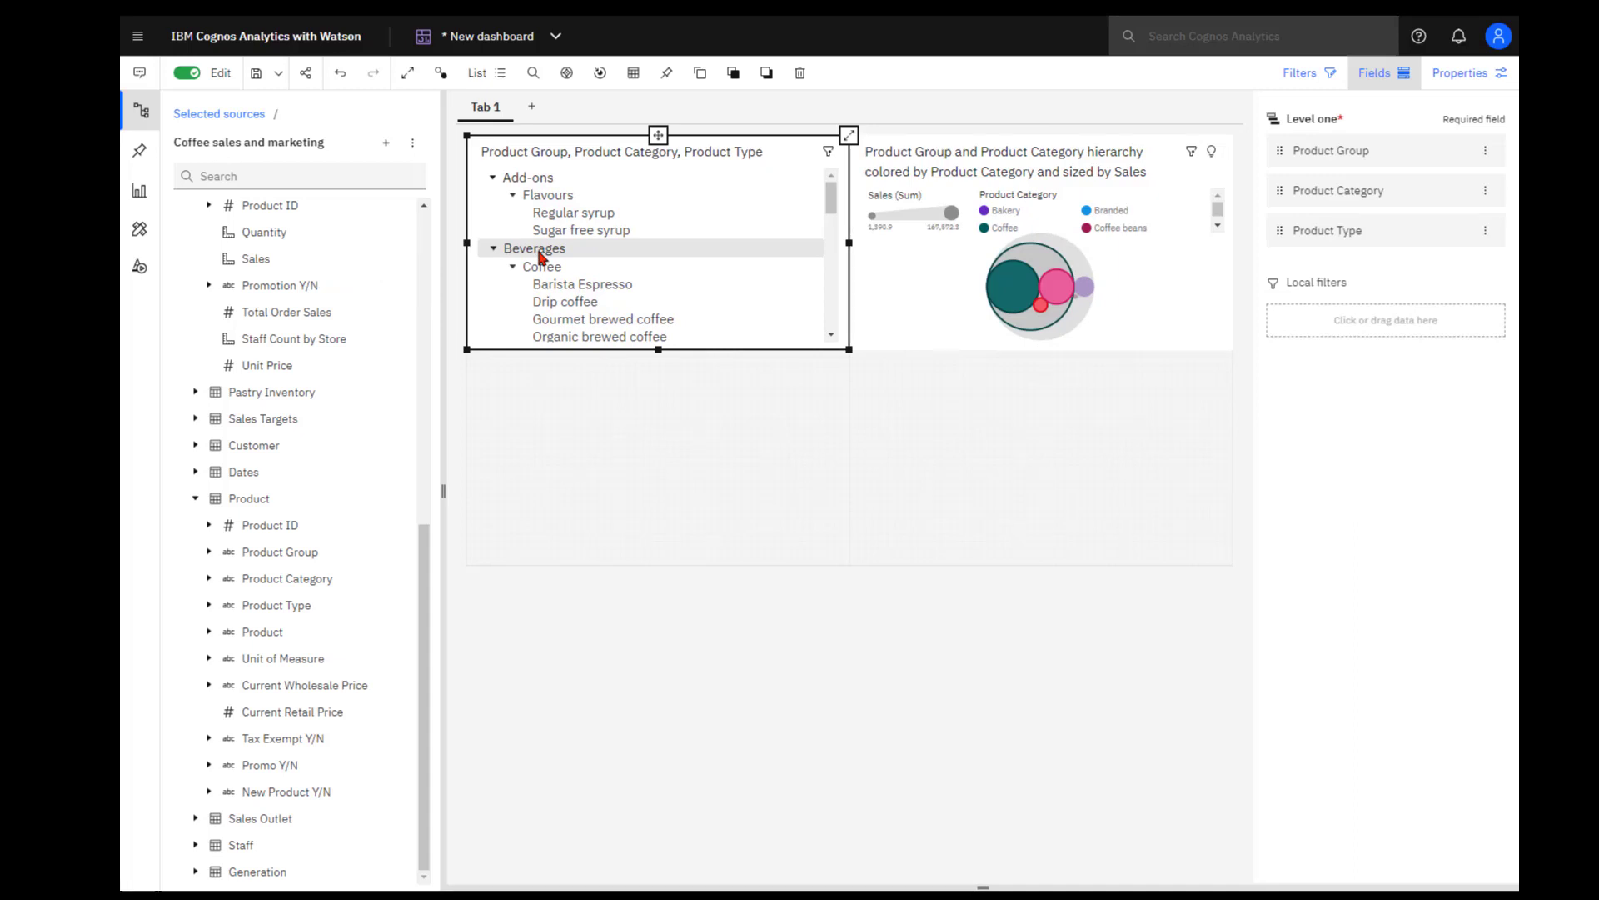
{"action": "scroll", "coordinate": [542, 256], "scroll_direction": "down", "scroll_amount": 2}
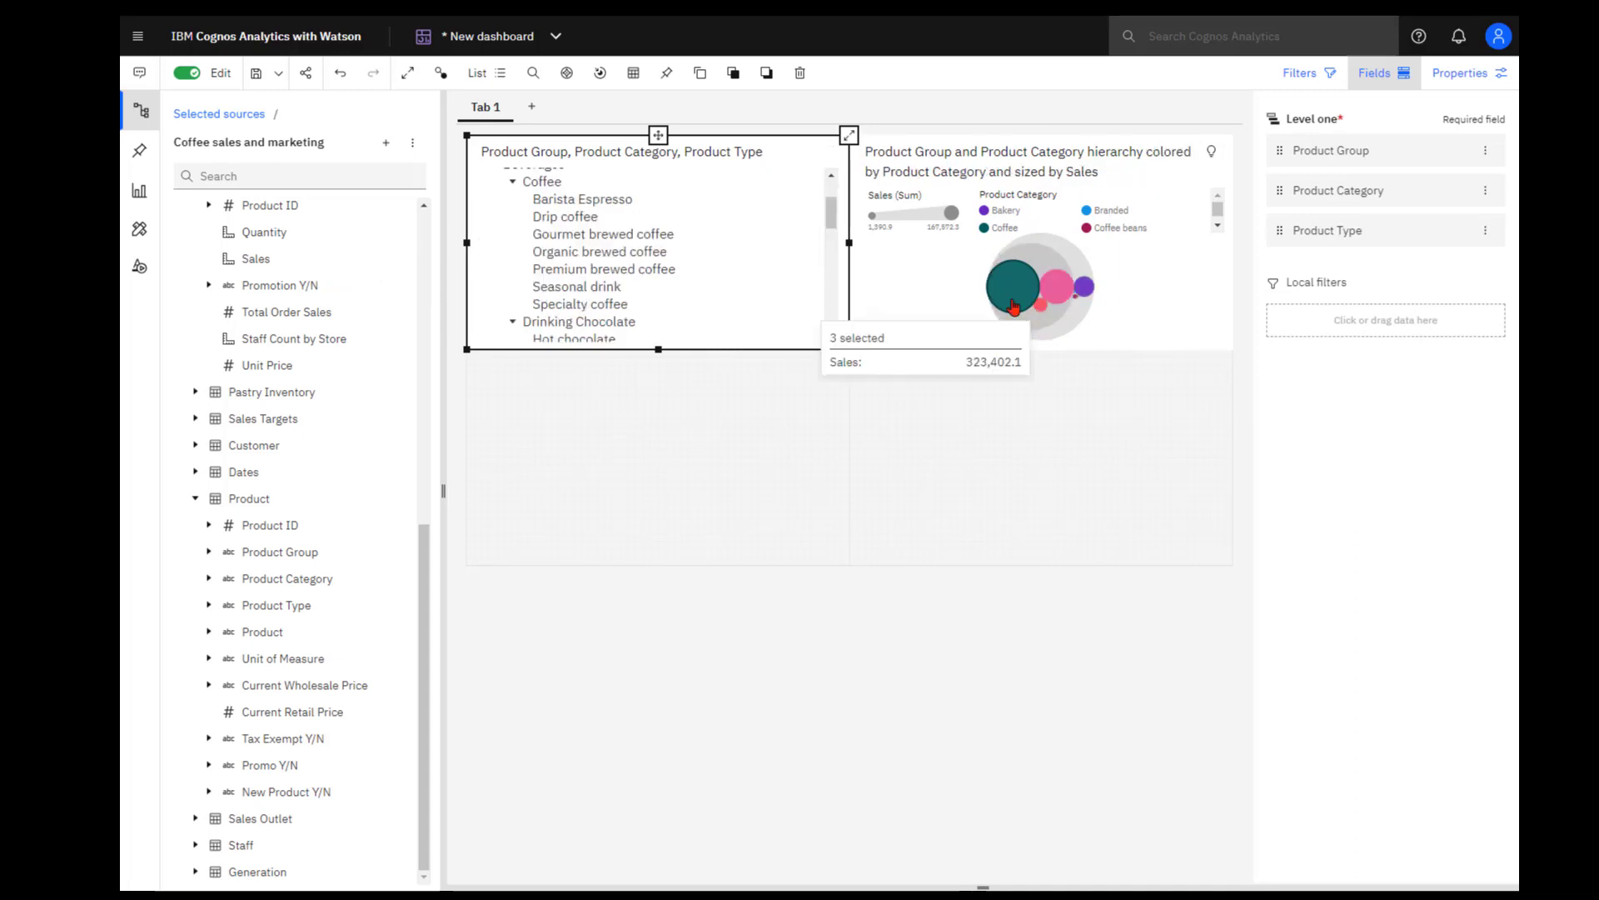
{"action": "mouse_move", "coordinate": [1013, 300]}
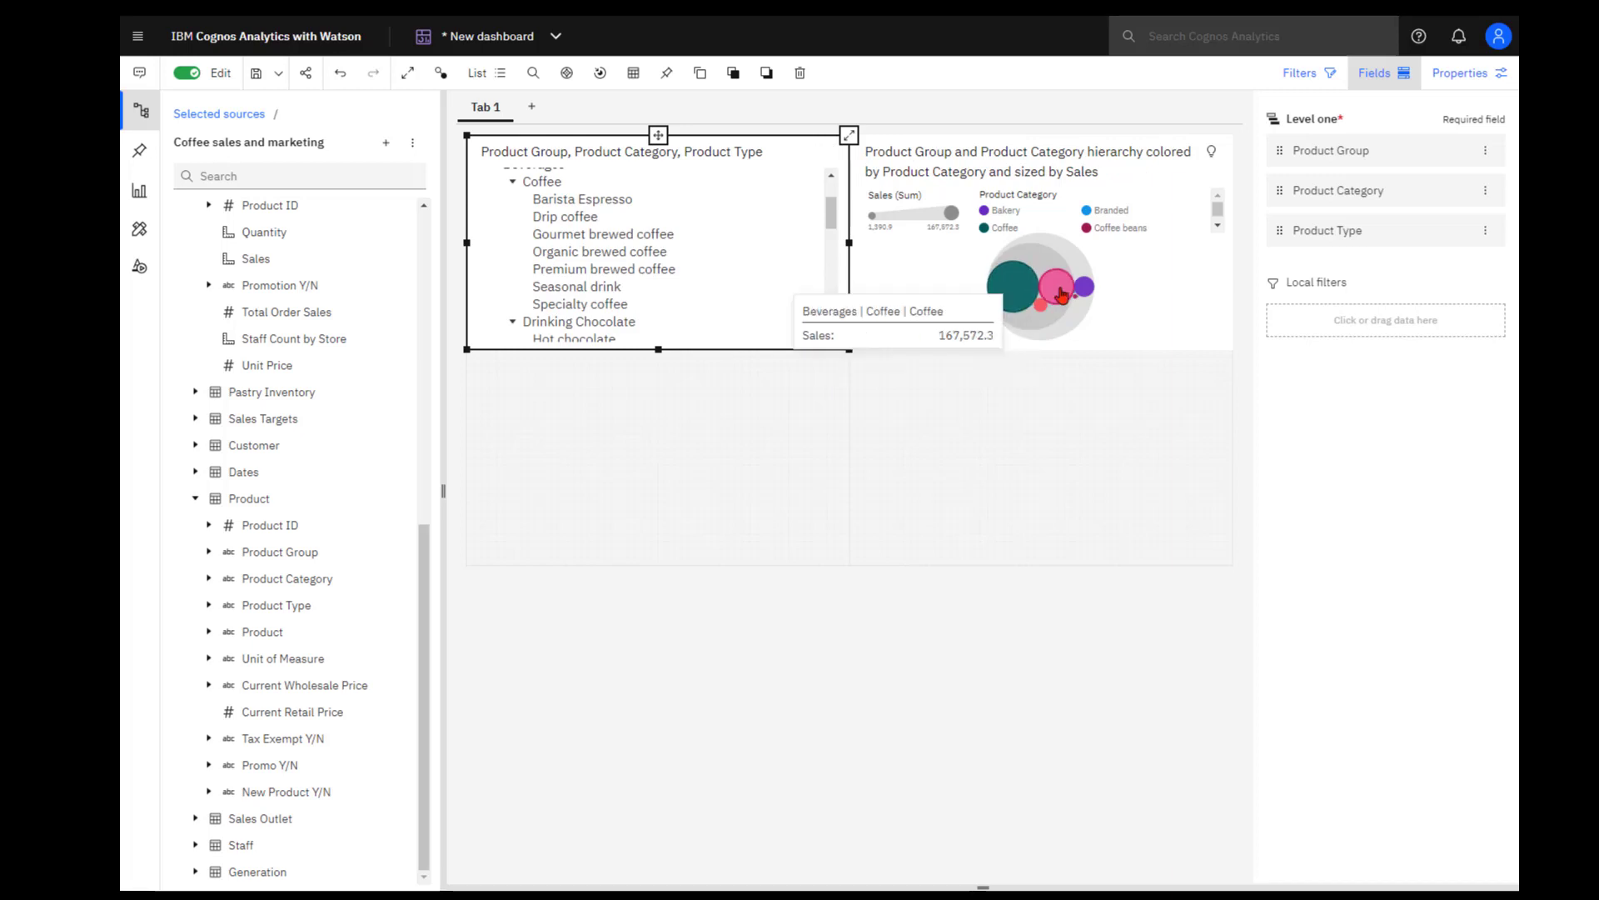
{"action": "mouse_move", "coordinate": [1053, 319]}
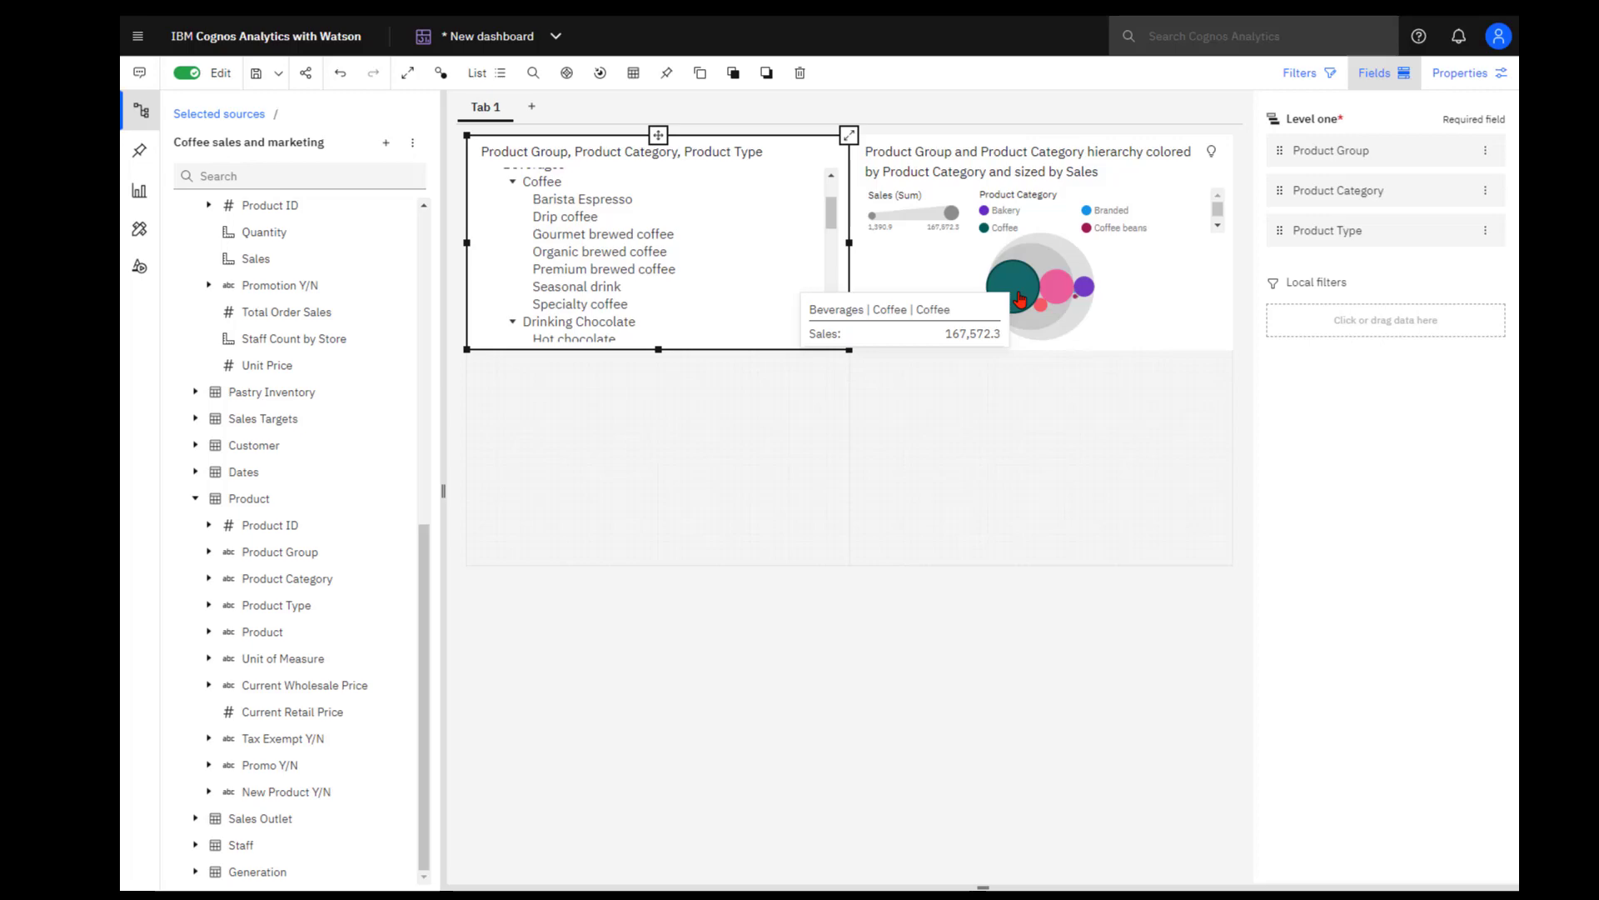
Step: Add a tree map to the bottom-left panel below the hierarchy list and widen it
{"action": "left_click", "coordinate": [140, 190]}
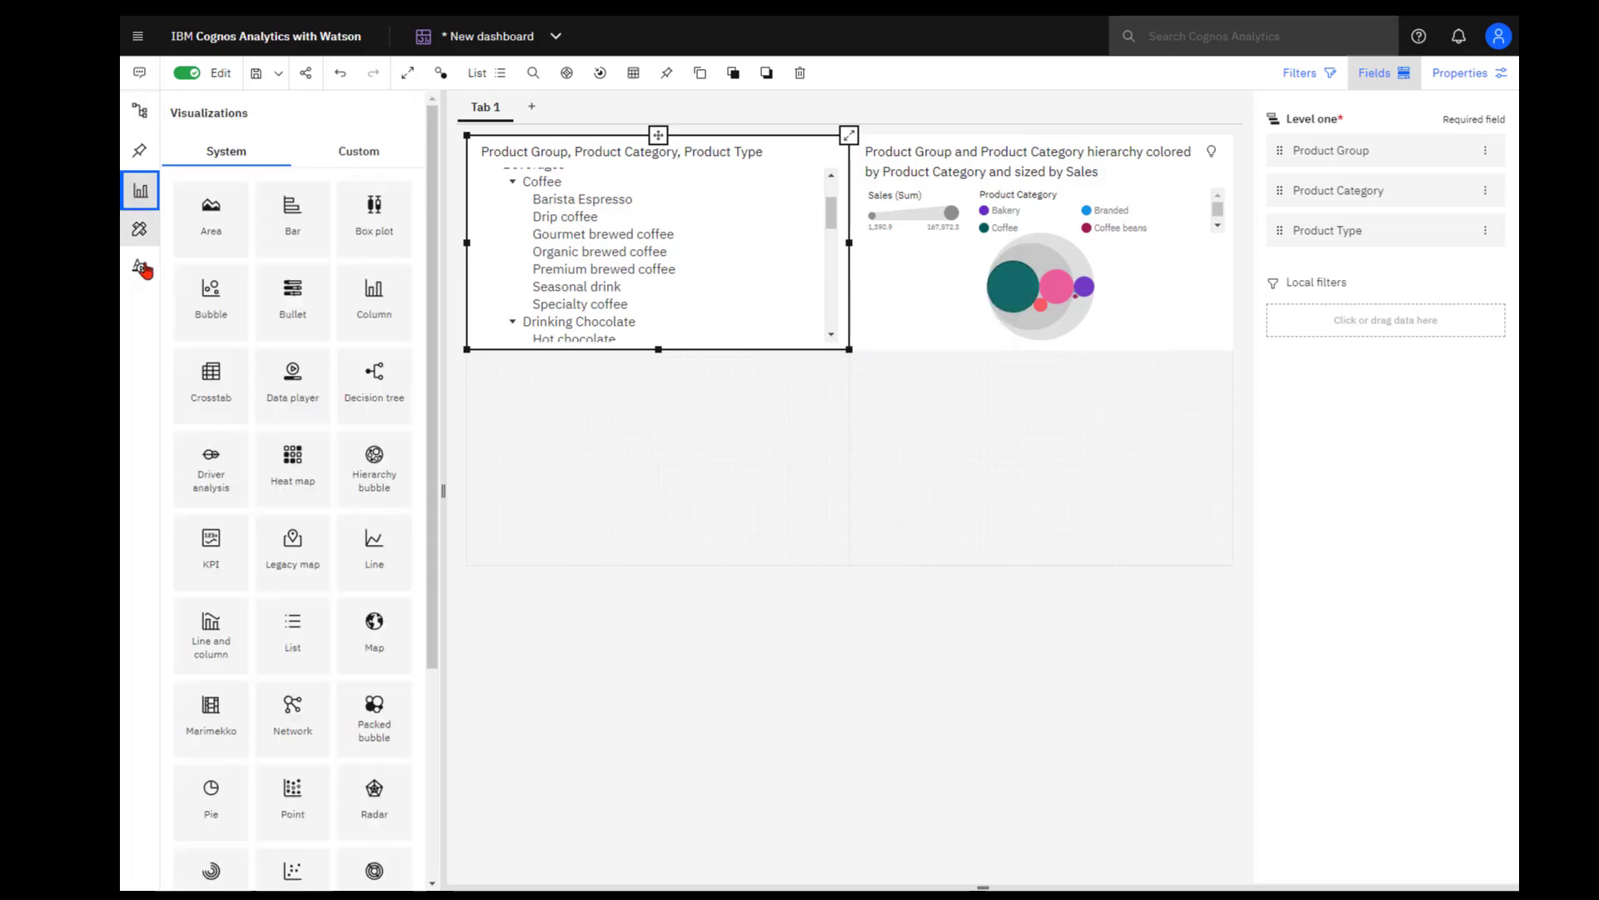
{"action": "scroll", "coordinate": [242, 491], "scroll_direction": "down", "scroll_amount": 3}
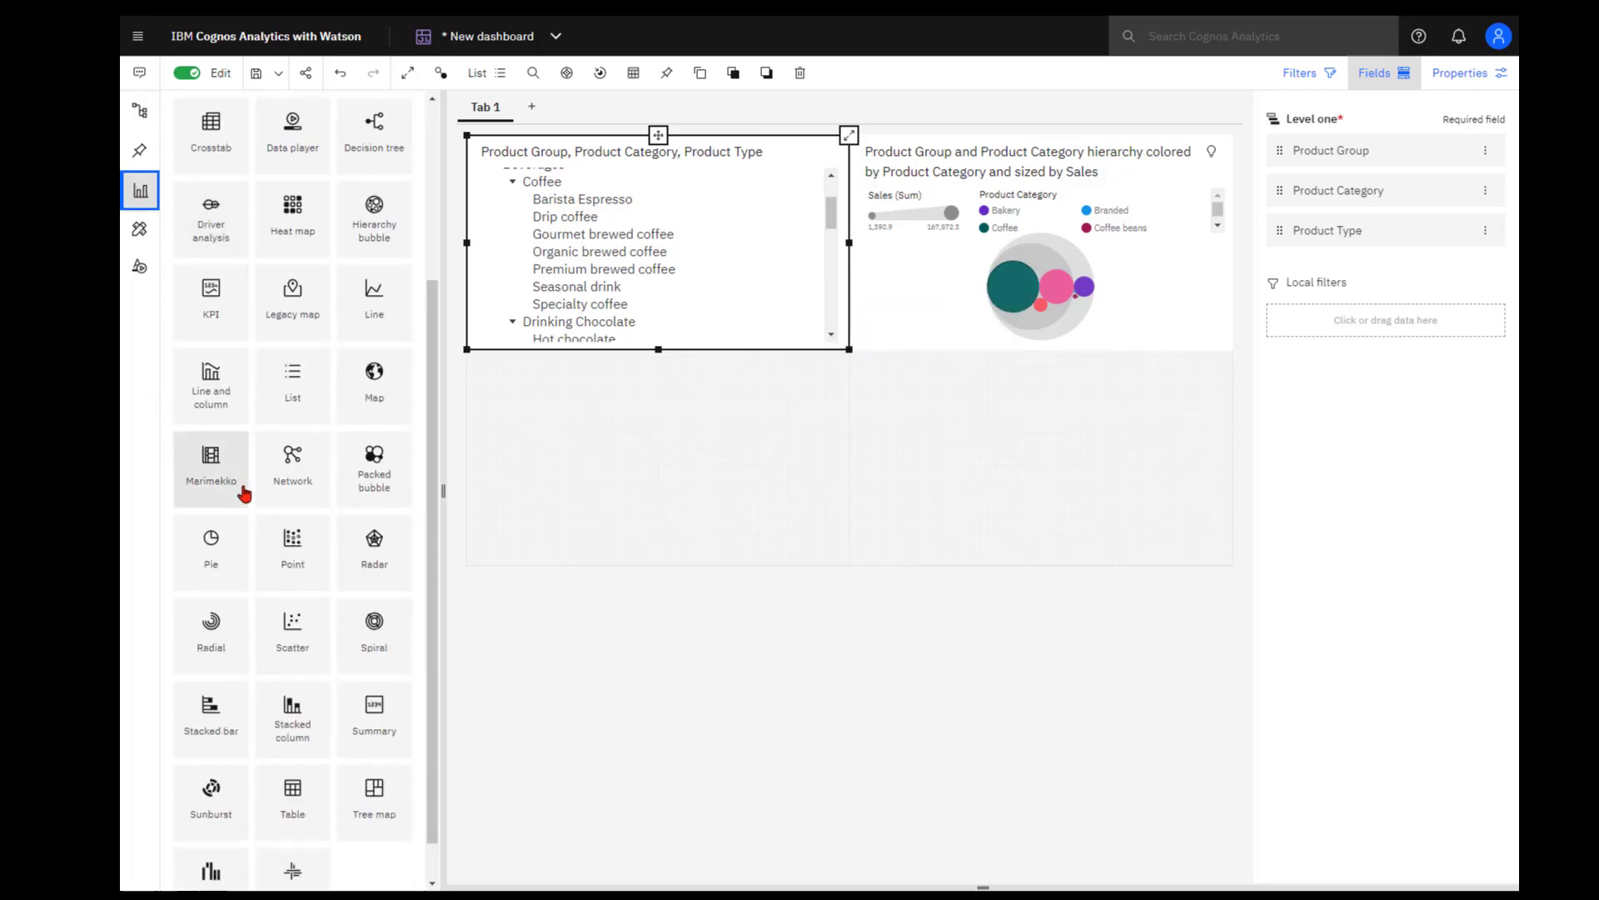
{"action": "scroll", "coordinate": [244, 494], "scroll_direction": "down", "scroll_amount": 1}
{"action": "left_click_drag", "start_coordinate": [359, 750], "coordinate": [539, 371]}
{"action": "left_click_drag", "start_coordinate": [678, 342], "coordinate": [612, 350]}
{"action": "left_click_drag", "start_coordinate": [745, 463], "coordinate": [826, 458]}
Step: Size the tree map by Sales with a Product Group and Product Category area hierarchy
{"action": "scroll", "coordinate": [267, 634], "scroll_direction": "down", "scroll_amount": 3}
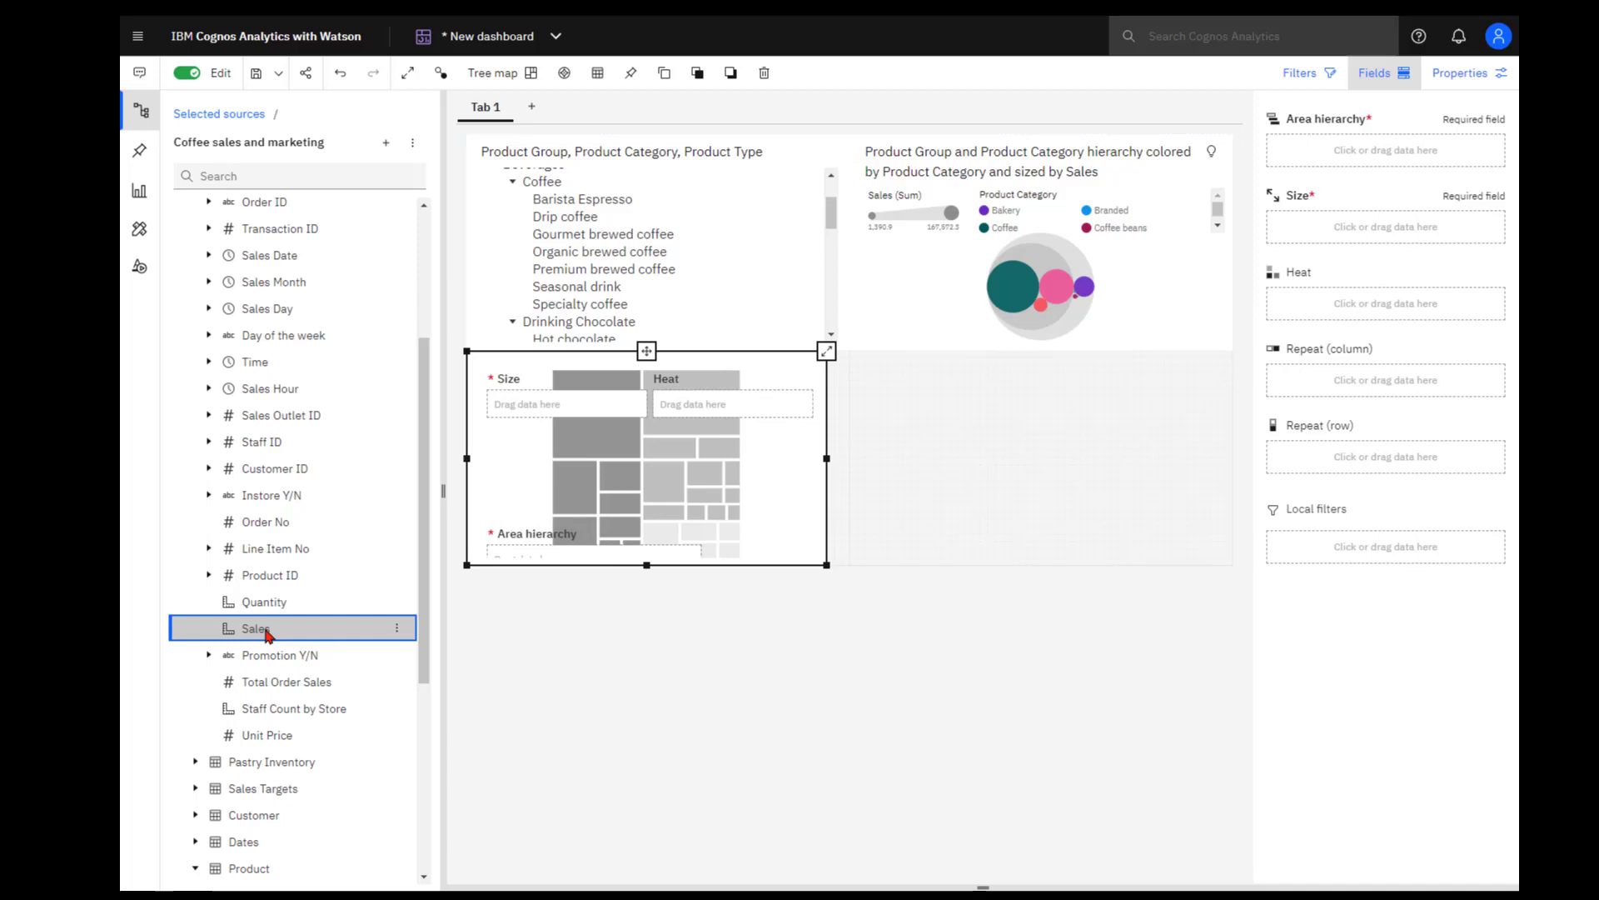
{"action": "left_click_drag", "start_coordinate": [266, 634], "coordinate": [1351, 239]}
{"action": "scroll", "coordinate": [300, 583], "scroll_direction": "down", "scroll_amount": 5}
{"action": "left_click", "coordinate": [304, 554]}
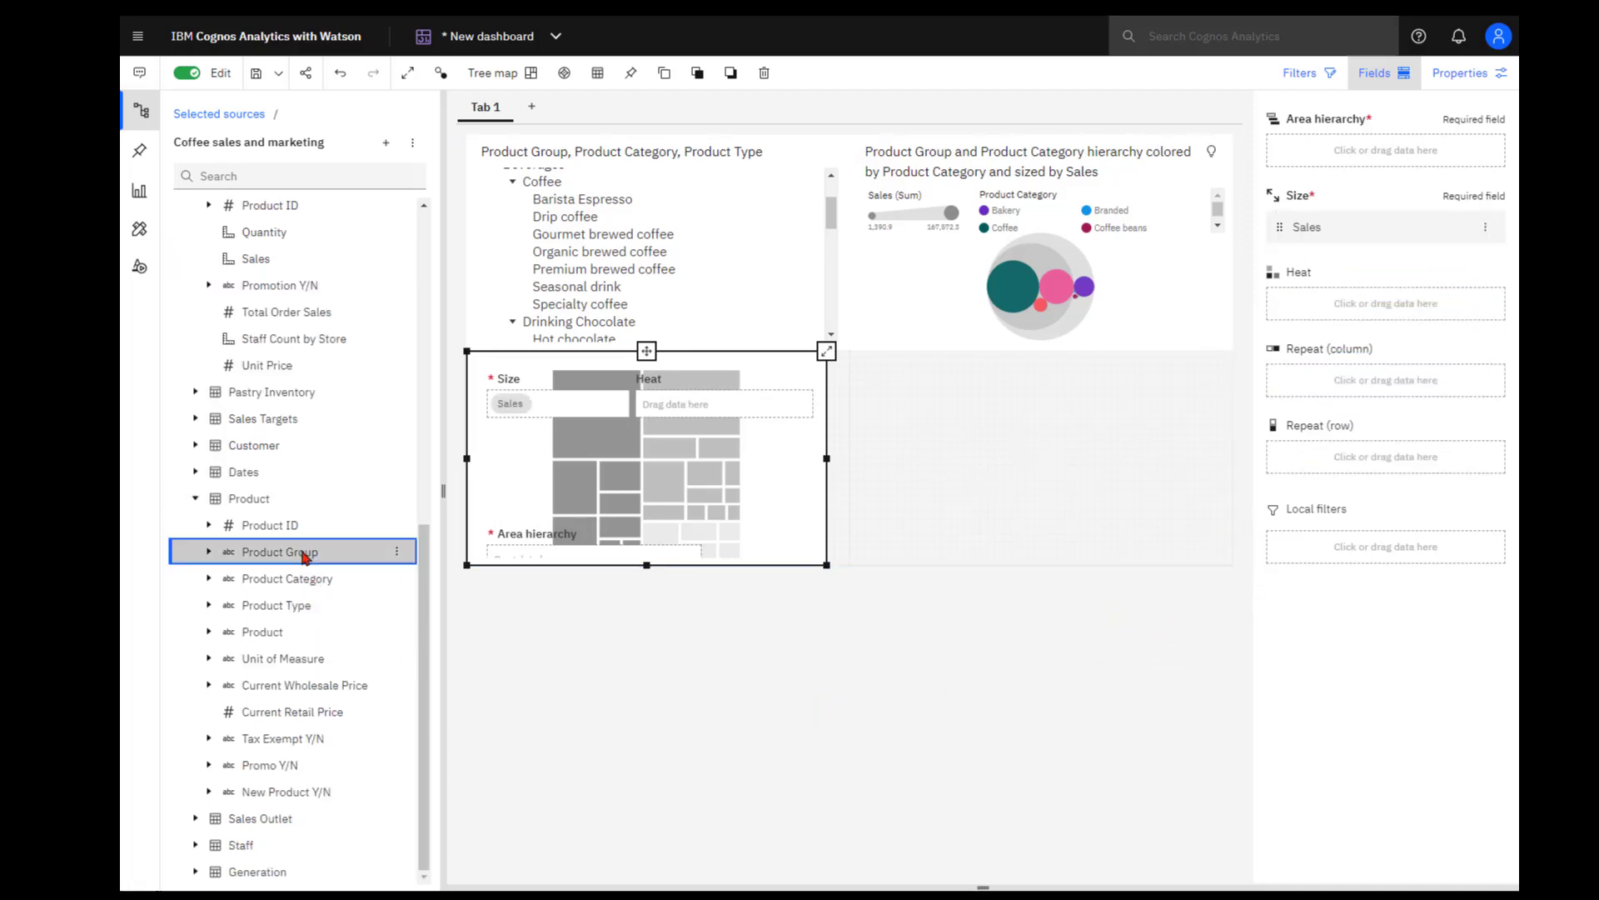
{"action": "left_click", "coordinate": [321, 576], "text": "ctrl"}
{"action": "left_click_drag", "start_coordinate": [323, 578], "coordinate": [1349, 144]}
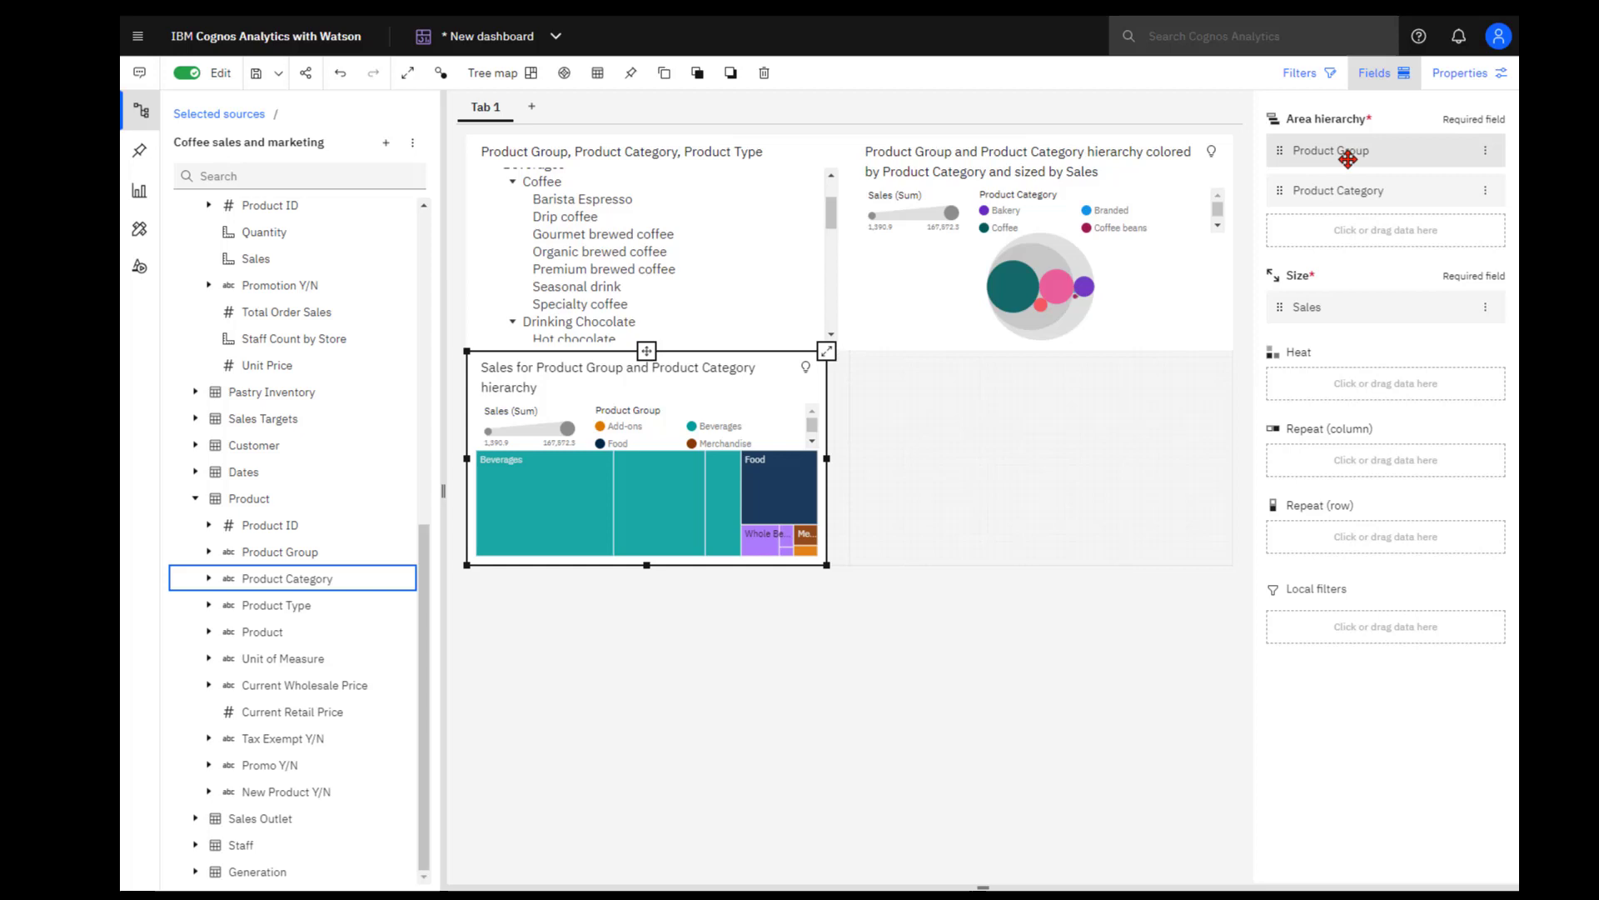
{"action": "left_click", "coordinate": [1449, 75]}
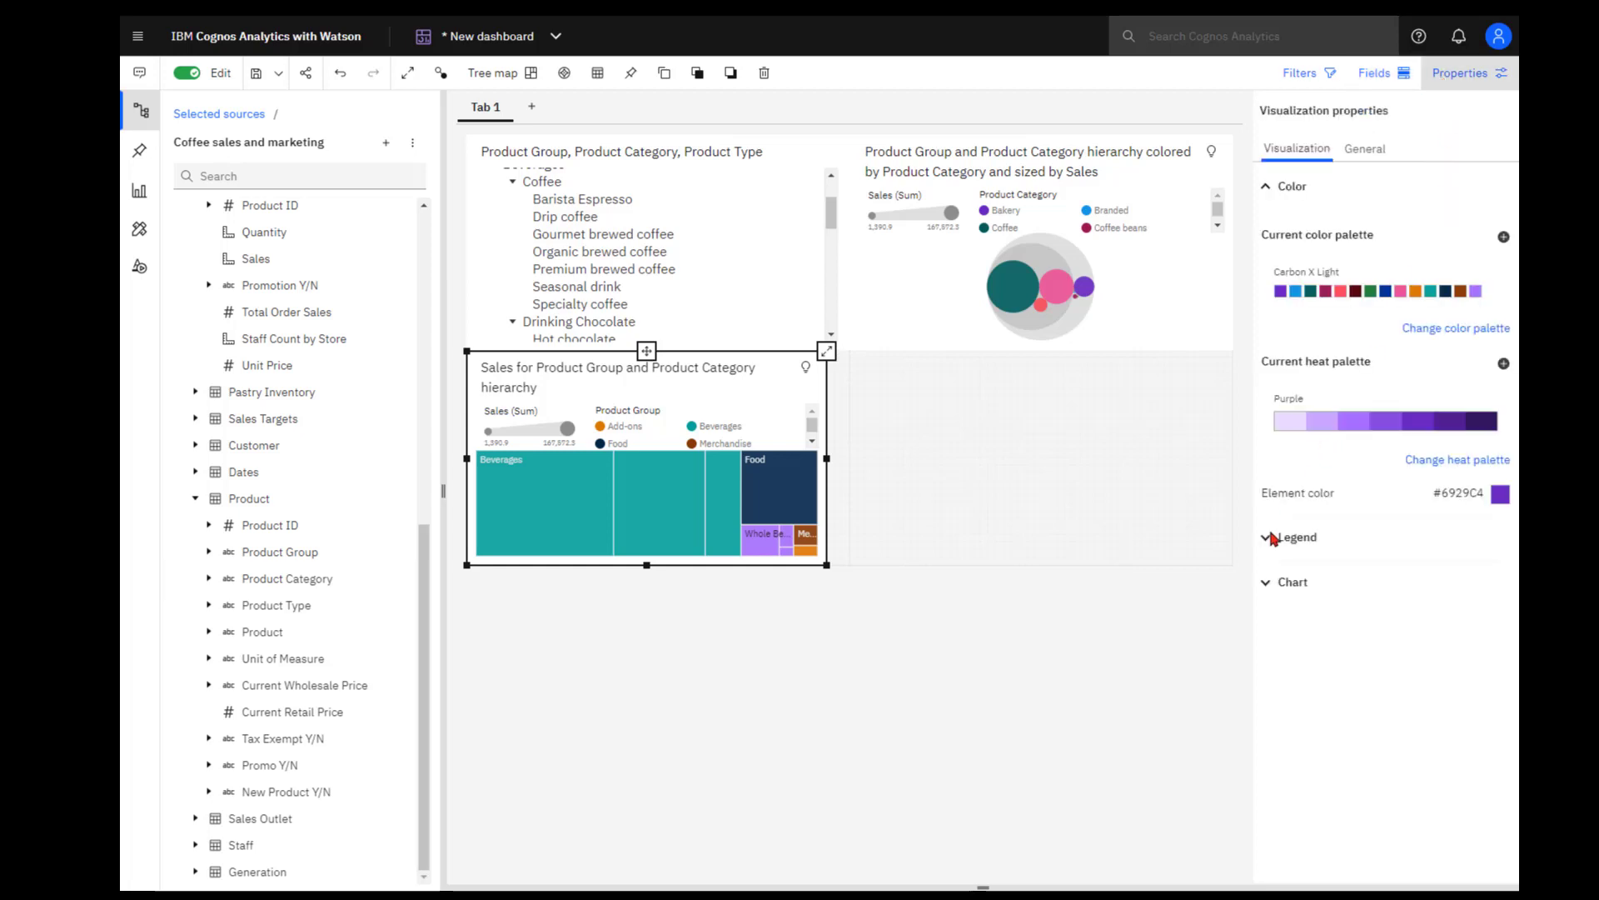
Step: Turn on Show leaf labels under Chart properties and expand the tree map to focus view
{"action": "left_click", "coordinate": [1263, 582]}
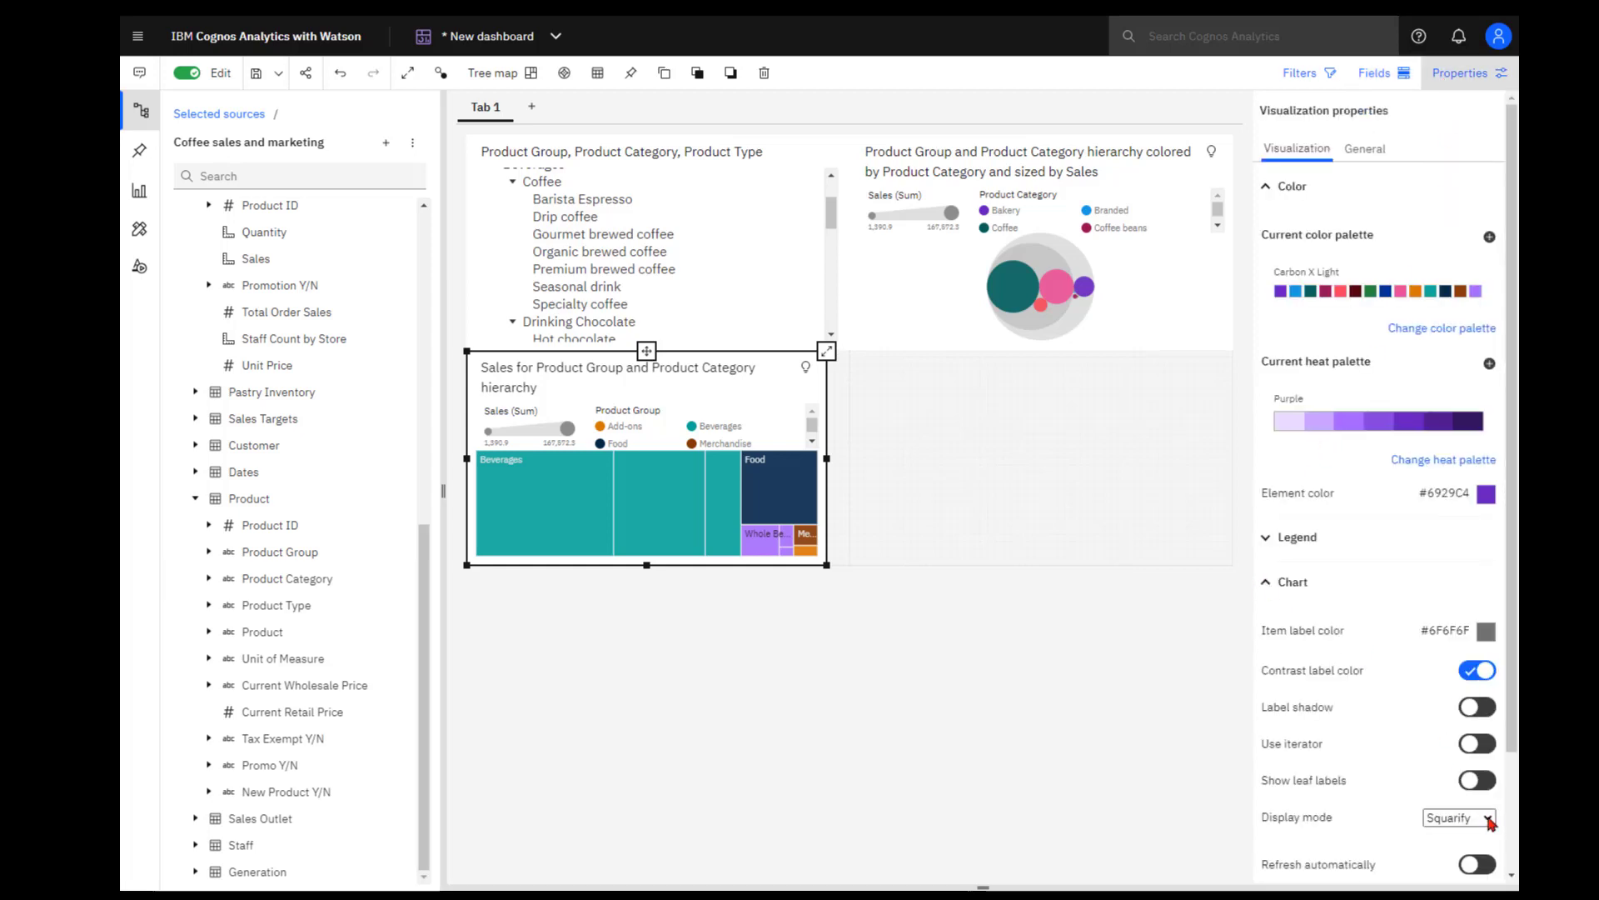
{"action": "left_click", "coordinate": [1485, 781]}
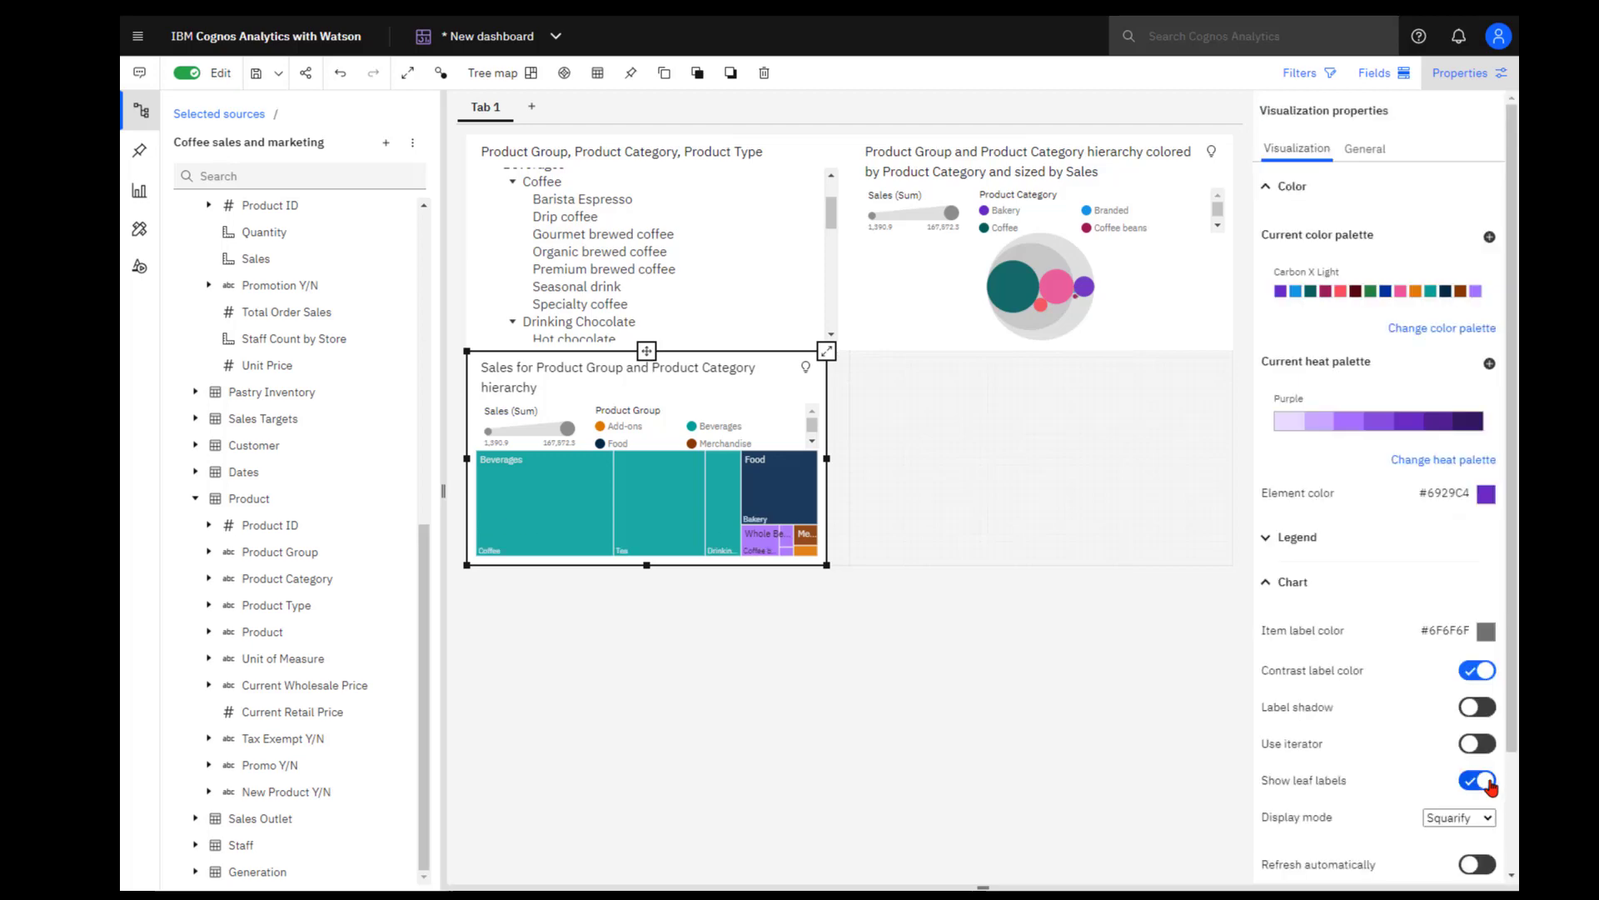
{"action": "left_click", "coordinate": [826, 351]}
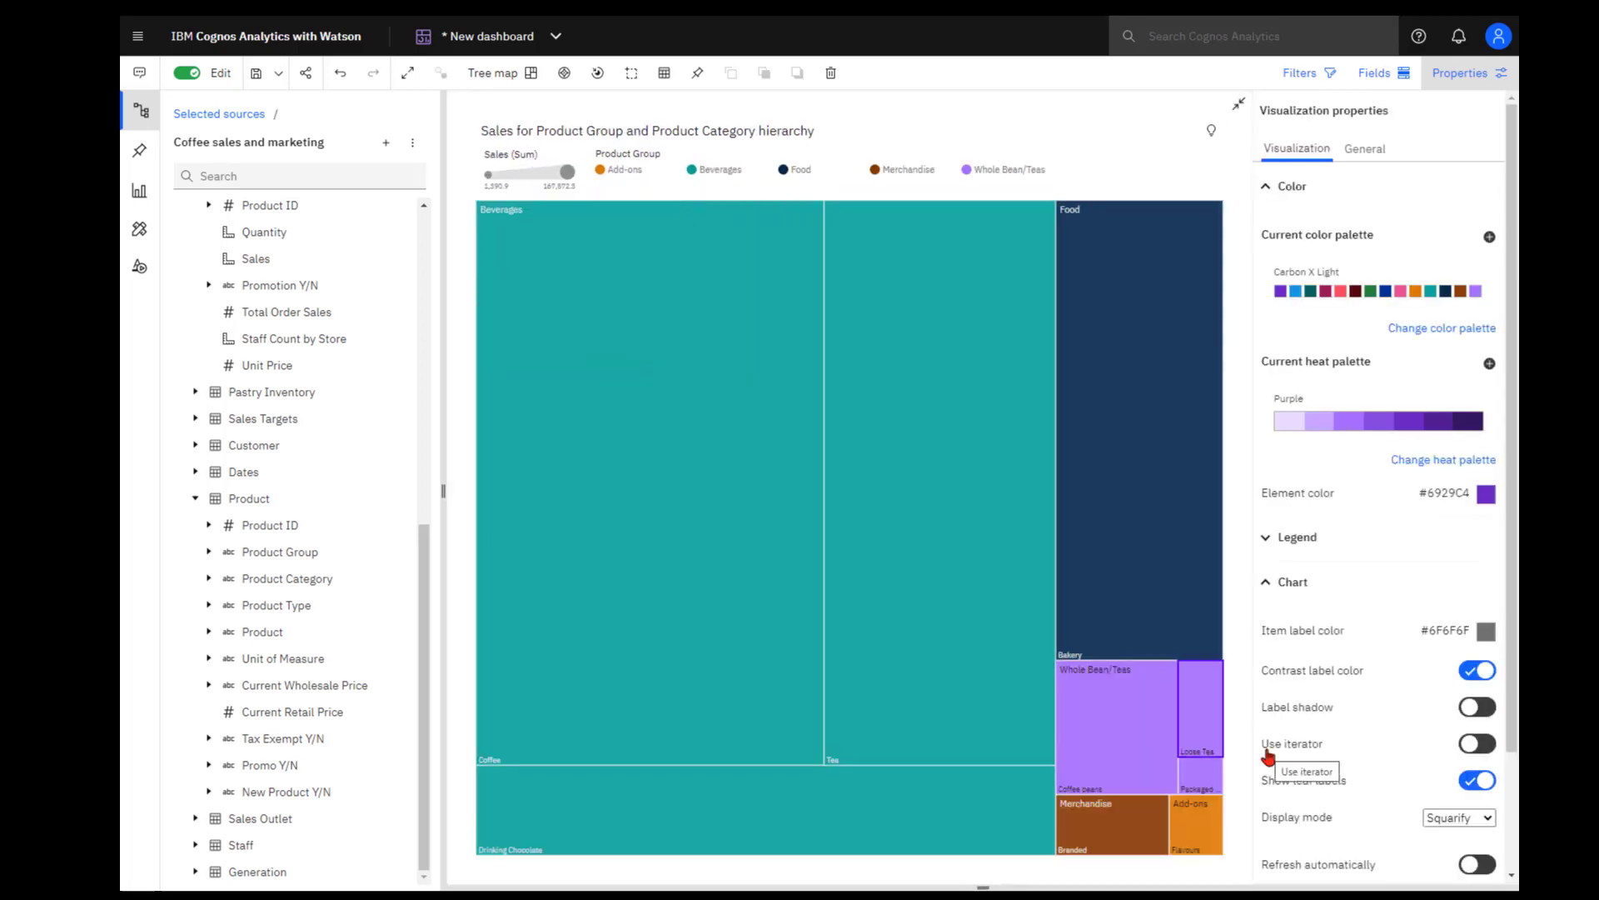